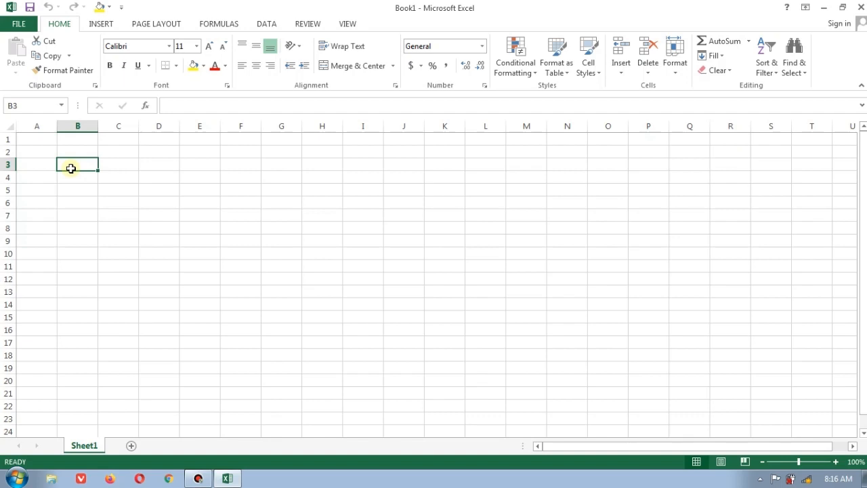
# Enter the column heading "No" in cell B3, with a capital N
pyautogui.press('Right')
pyautogui.press('Left')
pyautogui.write('no')
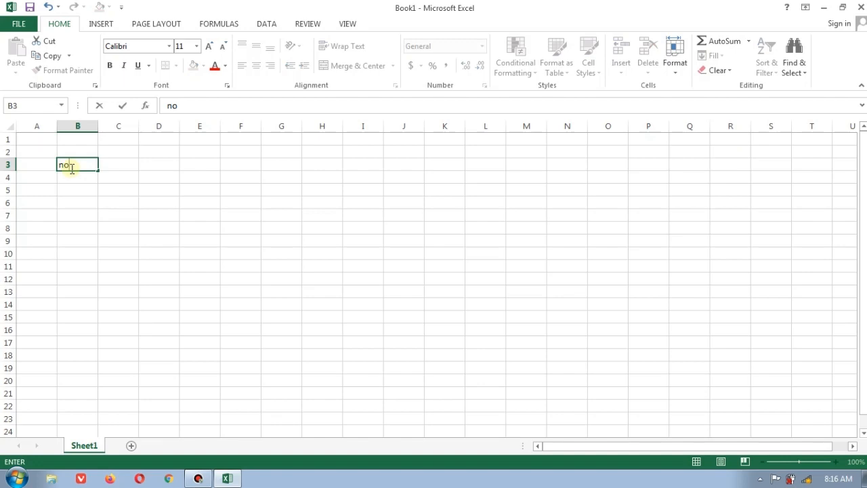
pyautogui.press('Right')
pyautogui.press('Left')
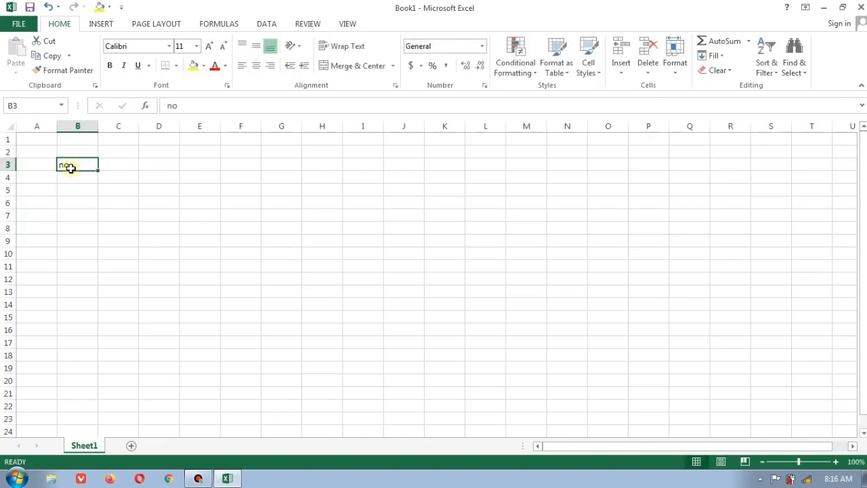
pyautogui.write('No')
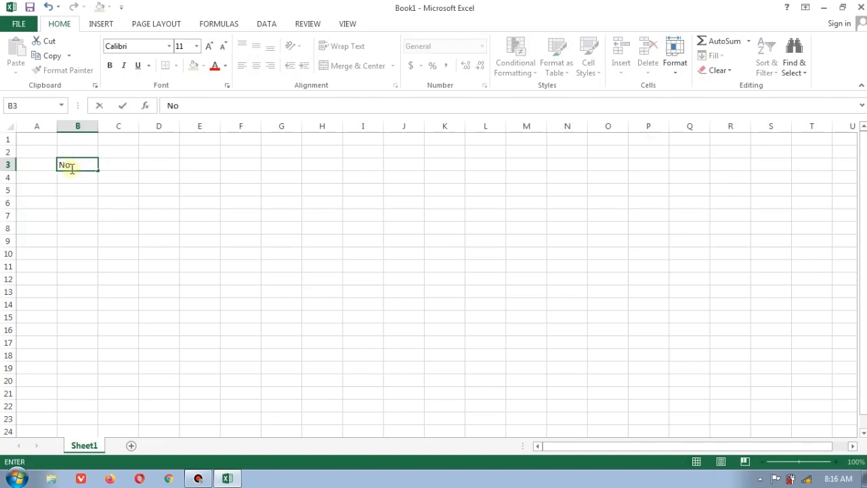
pyautogui.press('Right')
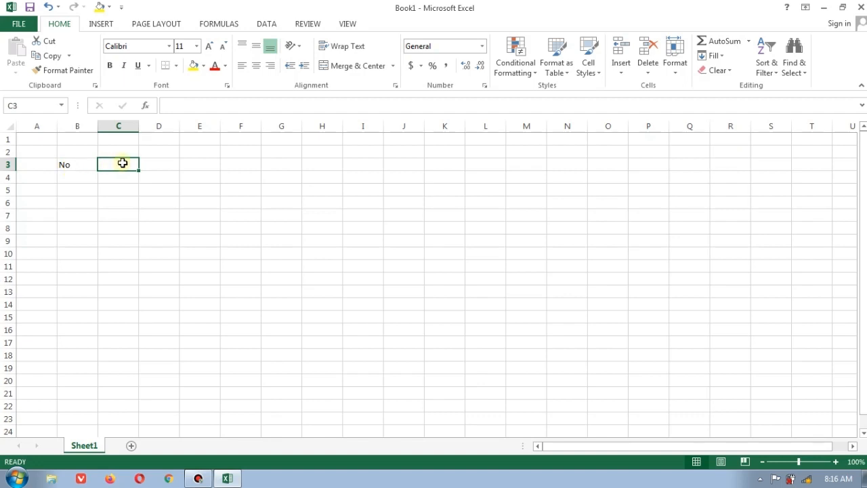
# Enter the headings "Nama" in cell C3 and "Nilai" in cell D3
pyautogui.click(73, 175)
pyautogui.click(110, 165)
pyautogui.write('Nama')
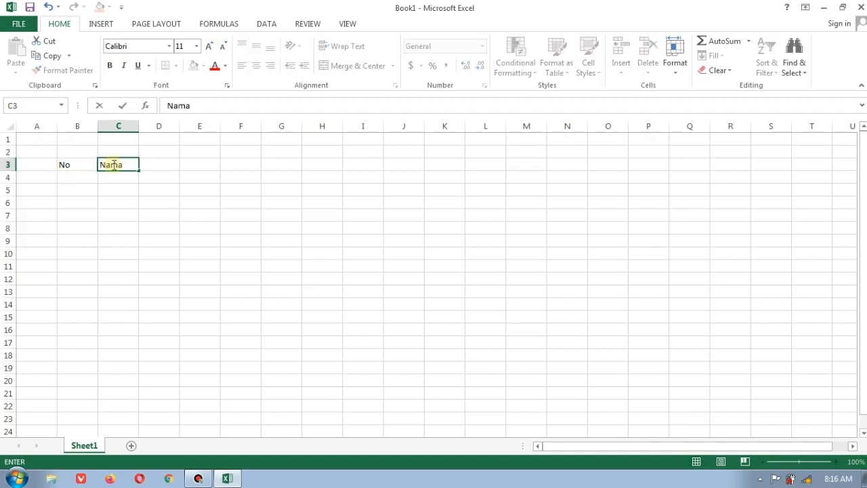
pyautogui.press('Tab')
pyautogui.write('Nilai')
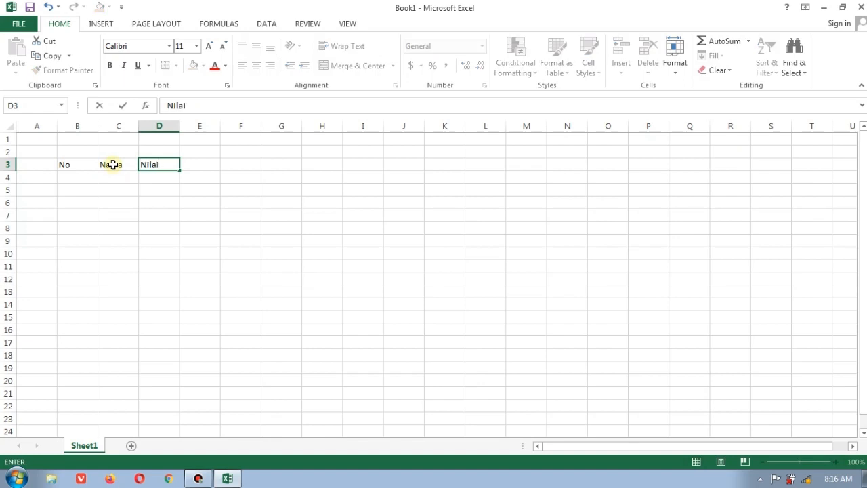
pyautogui.press('Return')
# Enter the subheadings "latihan 1" in cell D4 and "latihan 2" in cell E4
pyautogui.write('latihan')
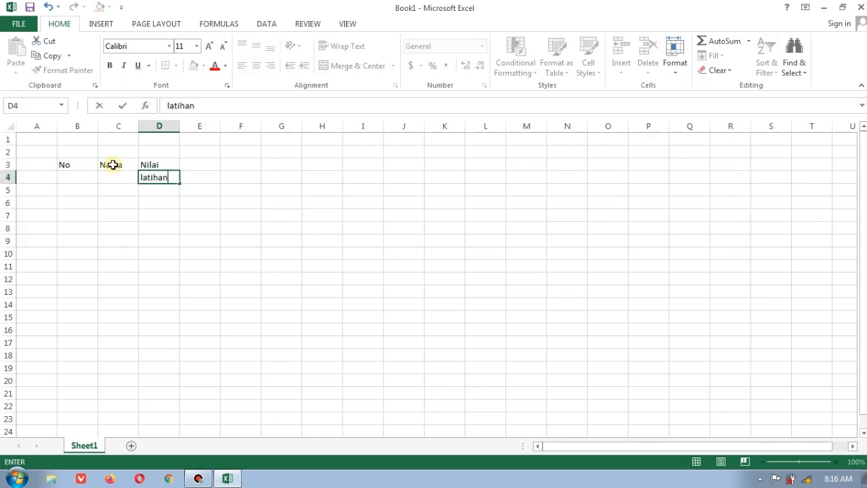
pyautogui.press('Tab')
pyautogui.press('Left')
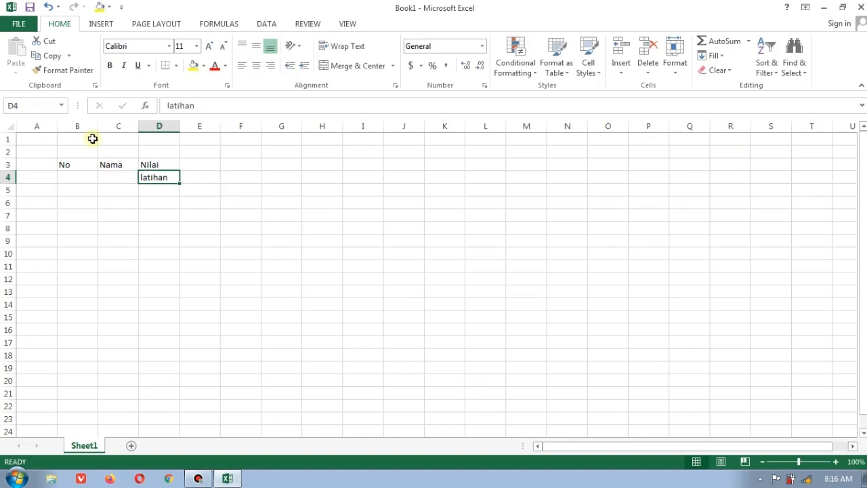
pyautogui.click(249, 103)
pyautogui.write('1')
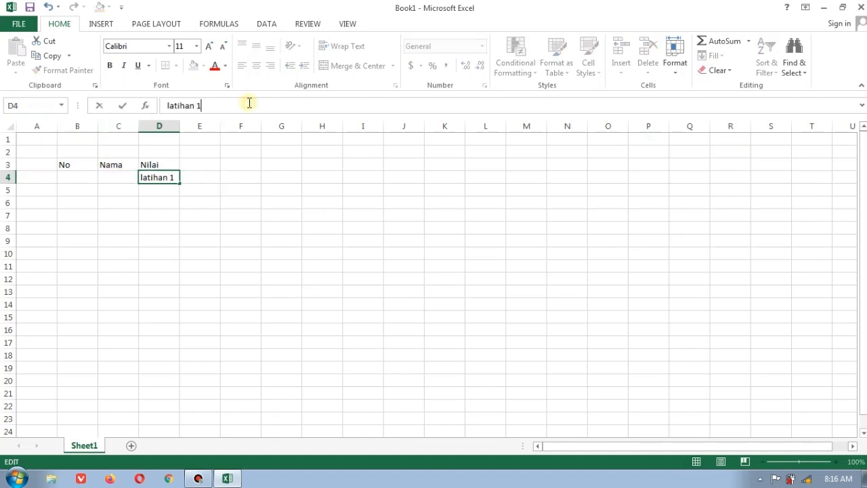
pyautogui.press('Tab')
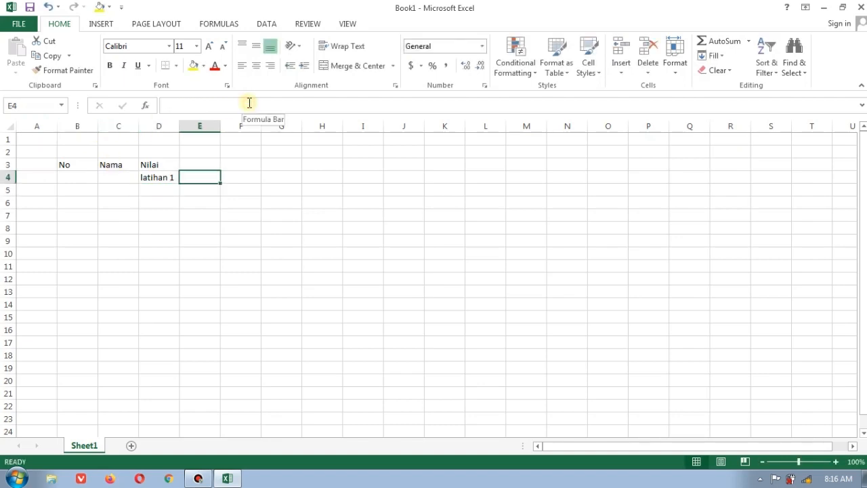
pyautogui.write('lati')
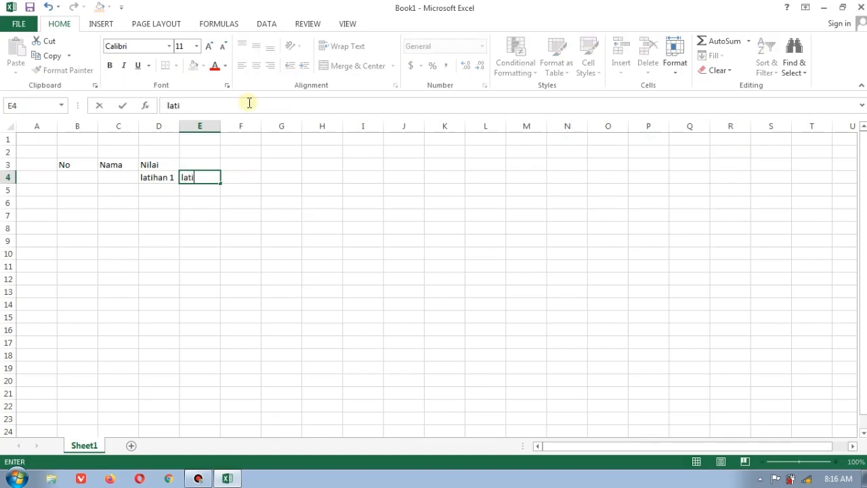
pyautogui.write('han 2')
pyautogui.press('Tab')
# Enter the subheadings "UH 1" in cell F4 and "UH 2" in cell G4
pyautogui.write('UH')
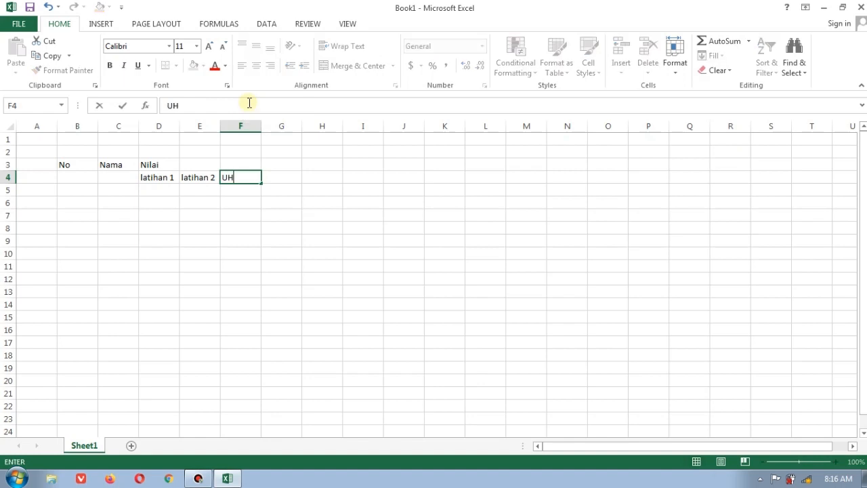
pyautogui.write(' 1')
pyautogui.press('Tab')
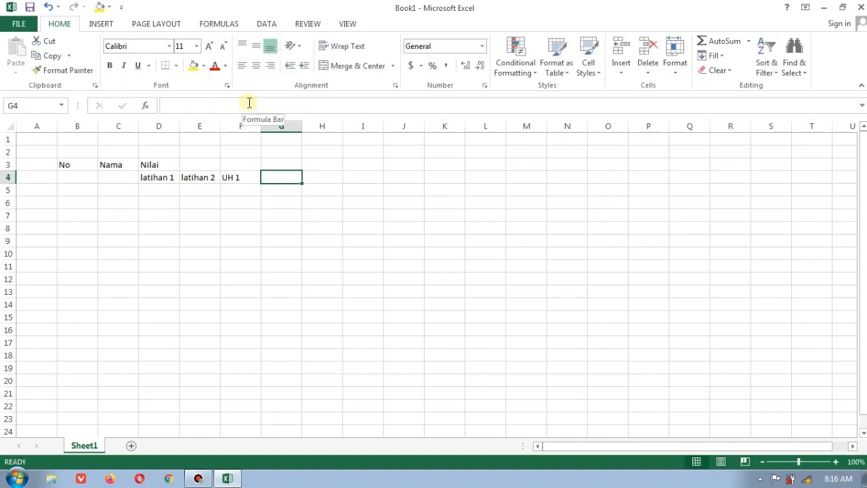
pyautogui.write('UH2')
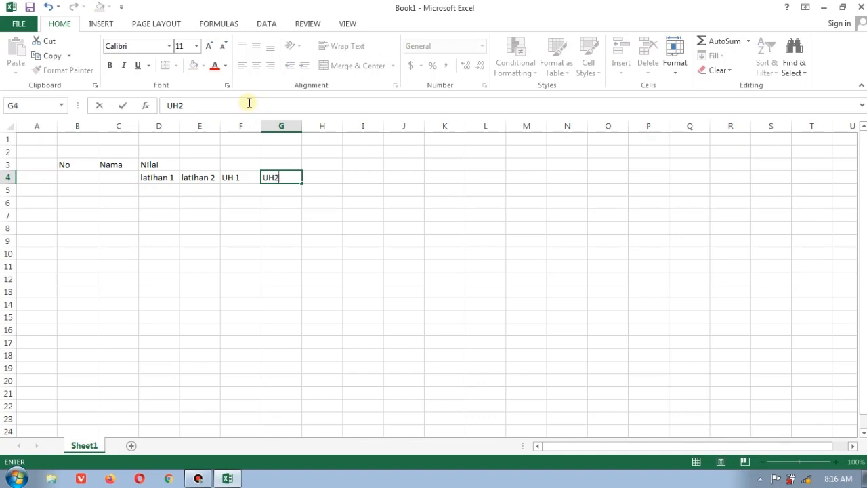
pyautogui.press('Tab')
pyautogui.press('Left')
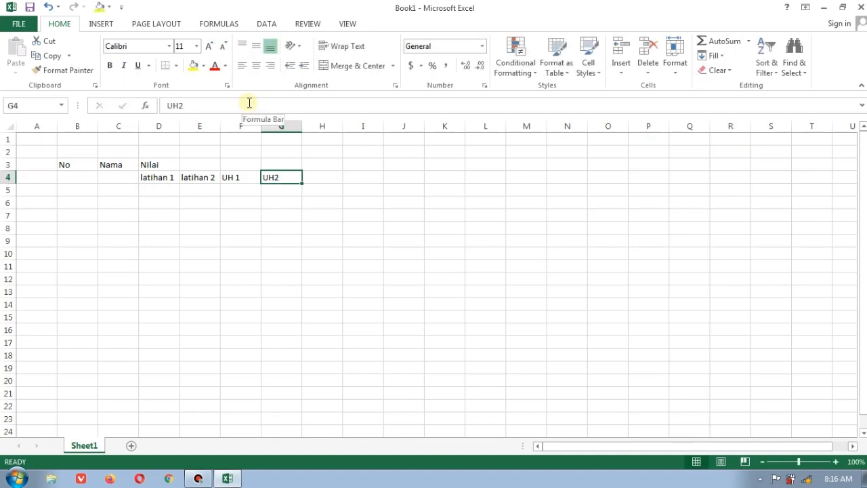
pyautogui.click(178, 105)
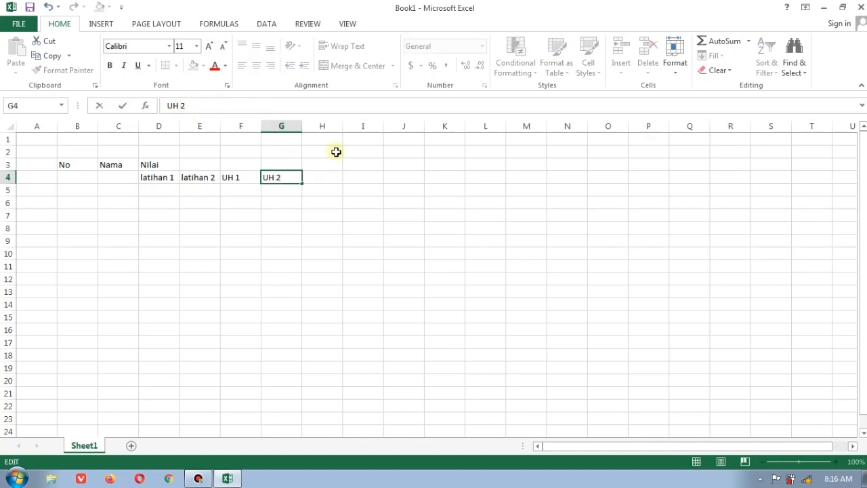
pyautogui.click(311, 181)
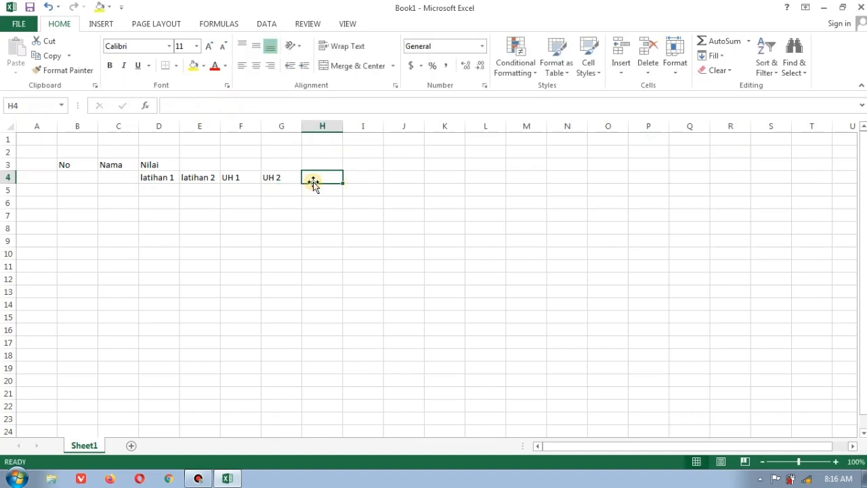
# Review the No, Nama and Nilai headings in row 3 and the score subheadings in row 4
pyautogui.click(362, 179)
pyautogui.click(75, 165)
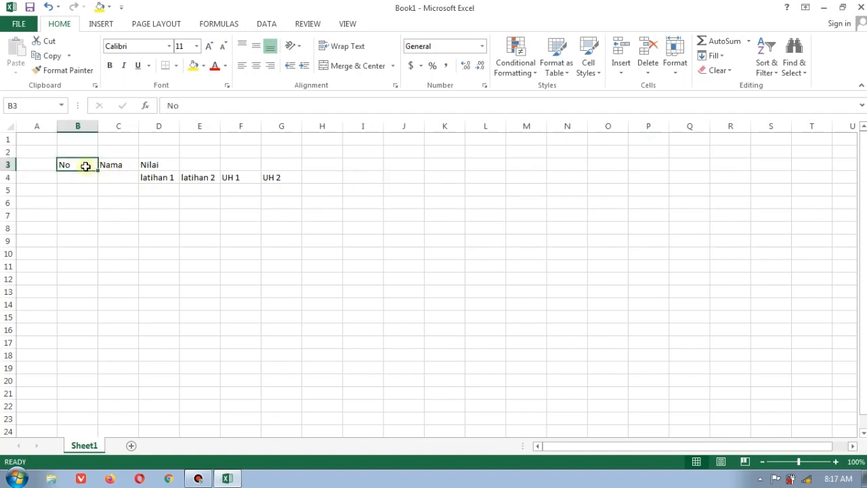
pyautogui.click(107, 166)
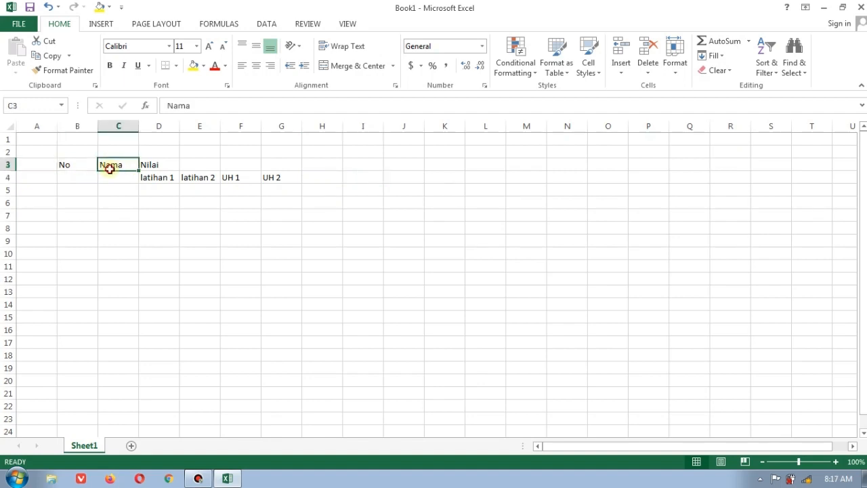
pyautogui.click(161, 164)
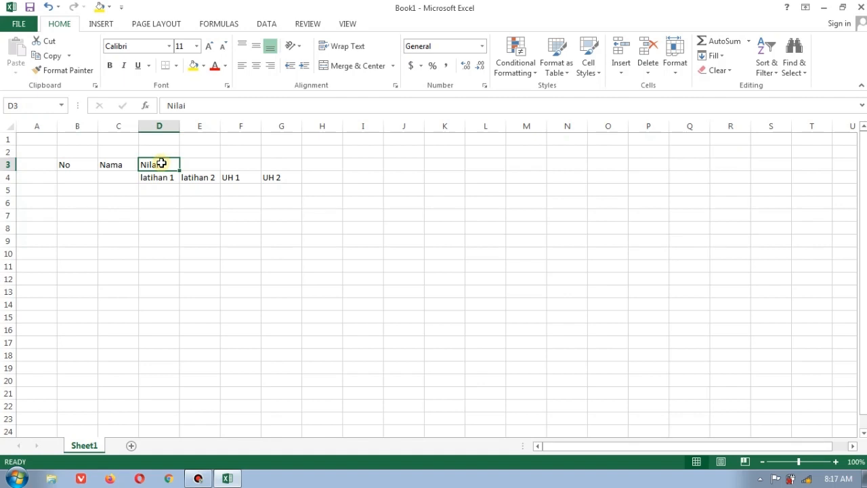
pyautogui.click(164, 190)
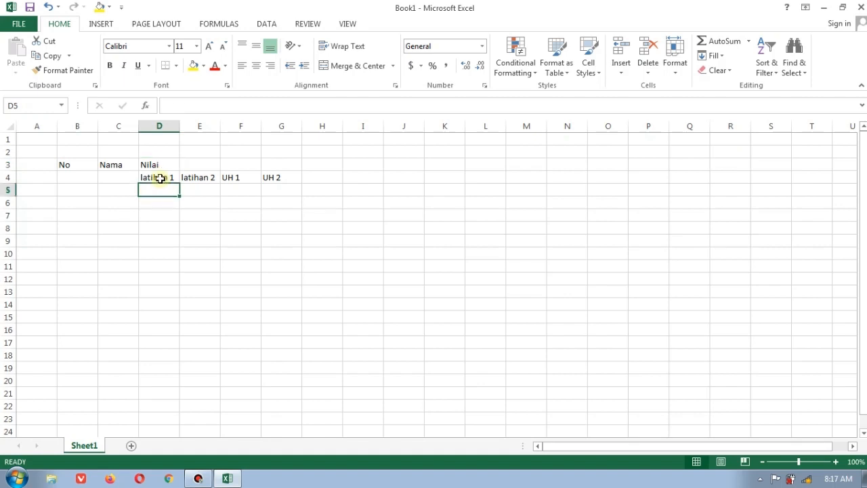
pyautogui.click(161, 178)
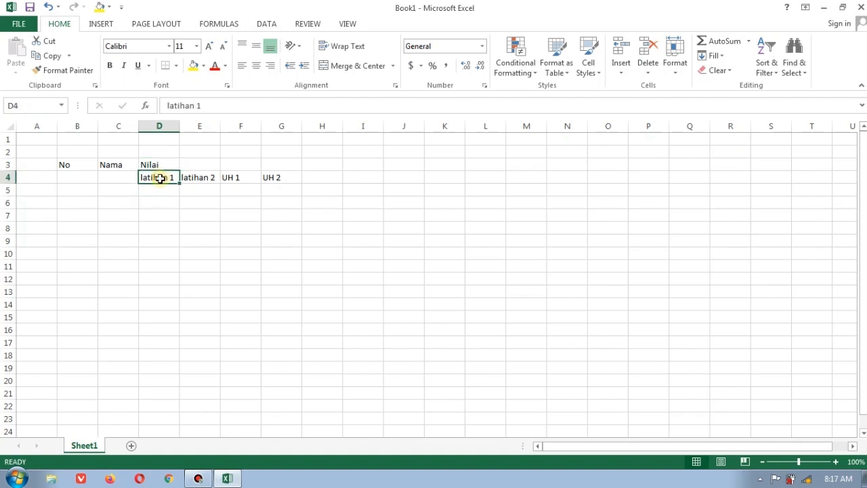
pyautogui.click(201, 176)
pyautogui.click(236, 176)
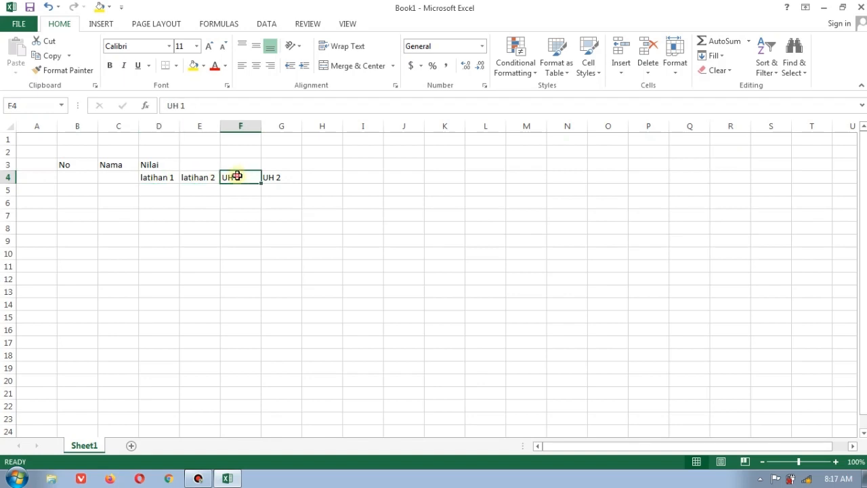
pyautogui.click(272, 178)
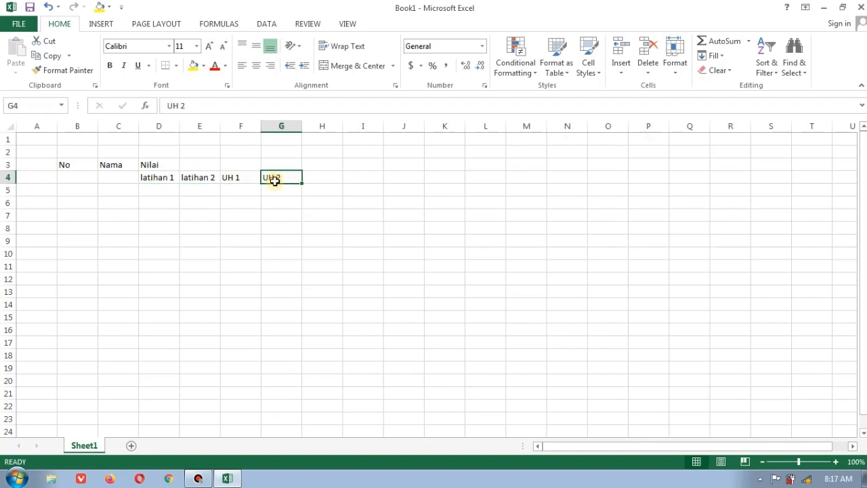
pyautogui.click(313, 177)
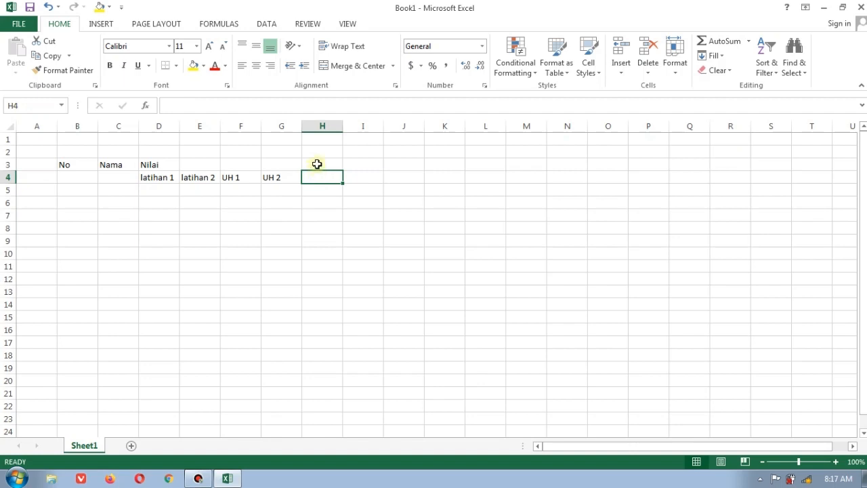
# Enter the heading "Nilai yang paling sering muncul" in cell H3 and widen column H to fit it
pyautogui.click(317, 164)
pyautogui.write('Nilai yang paling sering muncul')
pyautogui.press('Return')
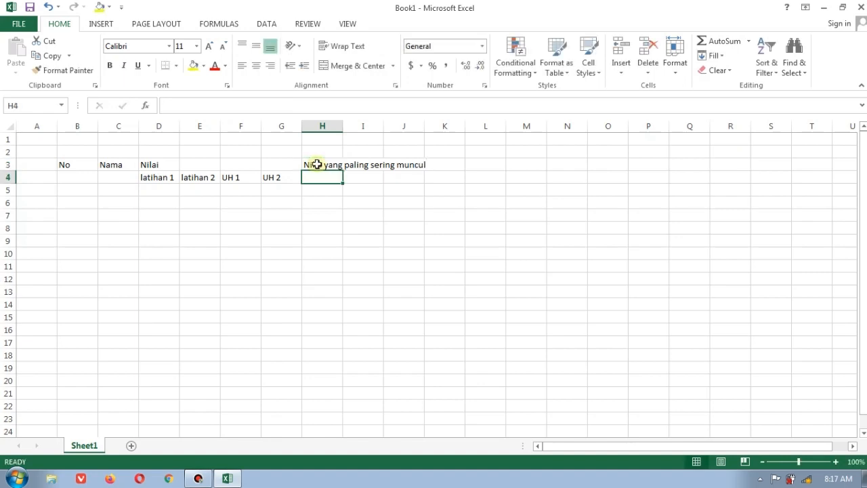
pyautogui.click(317, 164)
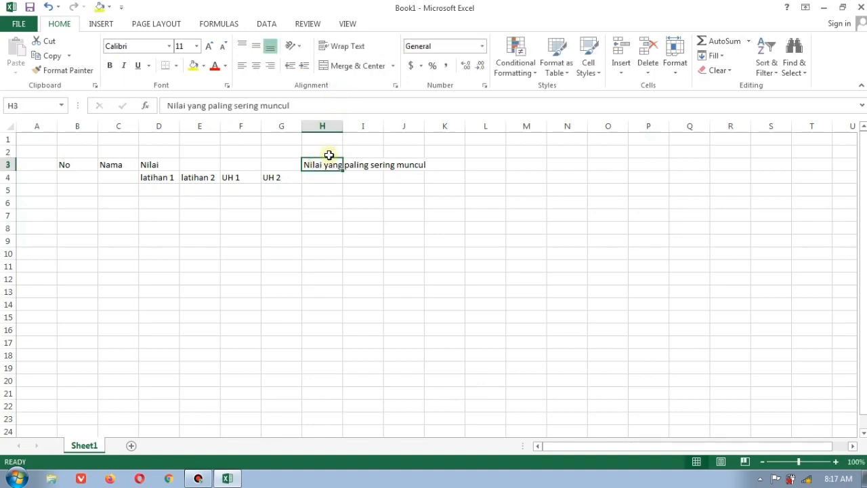
pyautogui.moveTo(344, 126); pyautogui.dragTo(433, 134)
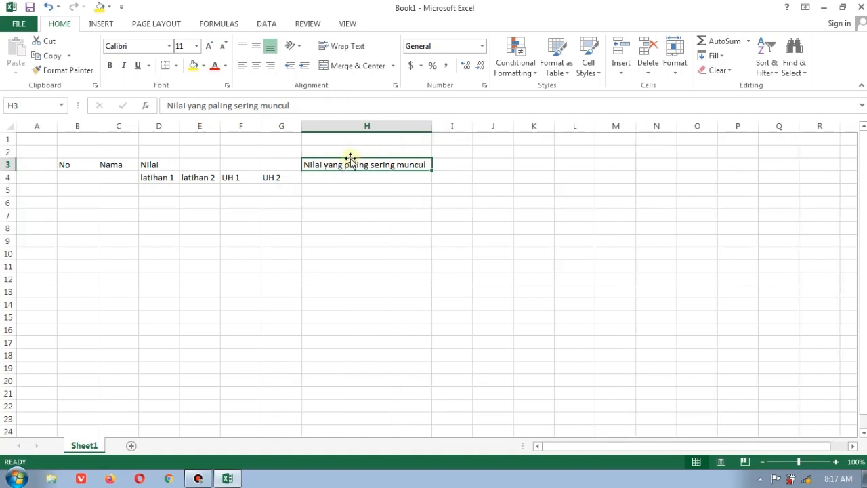
pyautogui.click(79, 190)
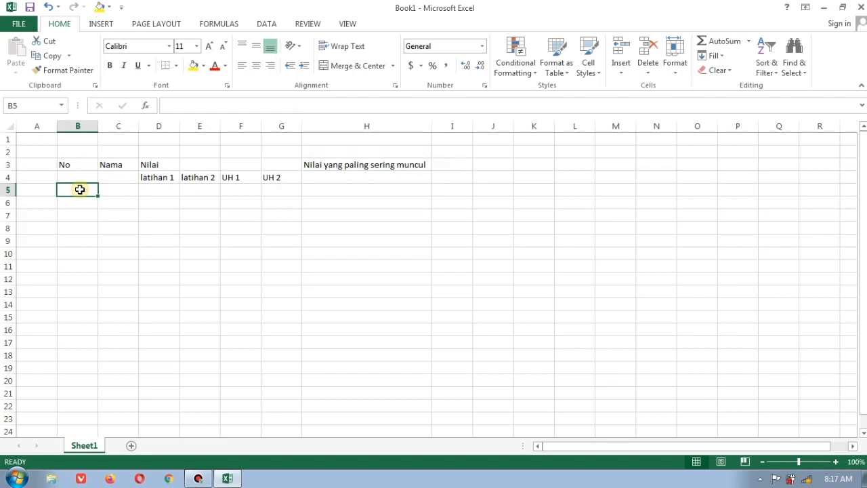
pyautogui.click(112, 189)
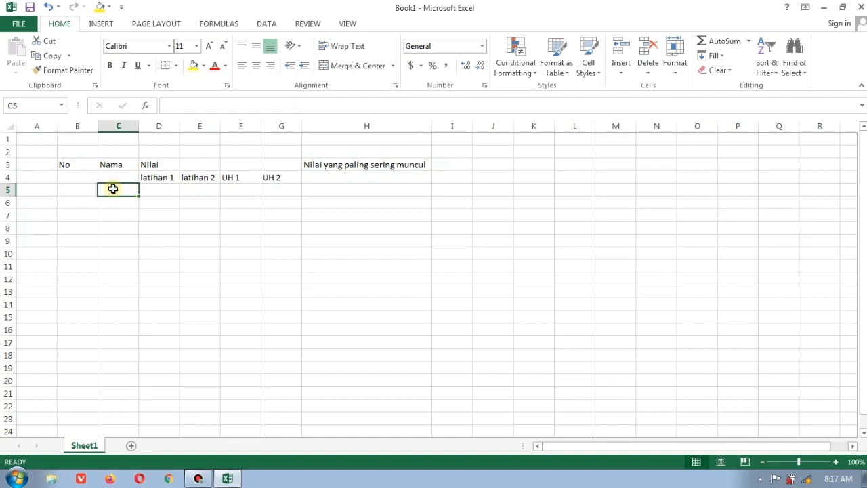
pyautogui.click(81, 188)
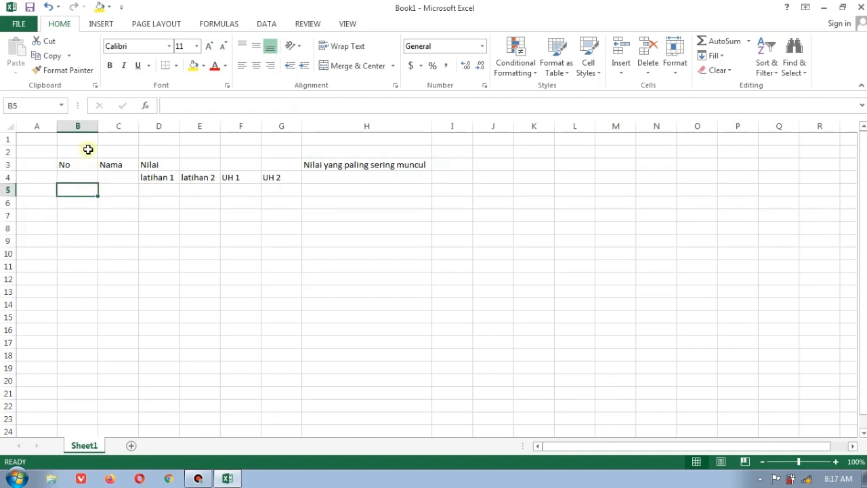
pyautogui.click(152, 189)
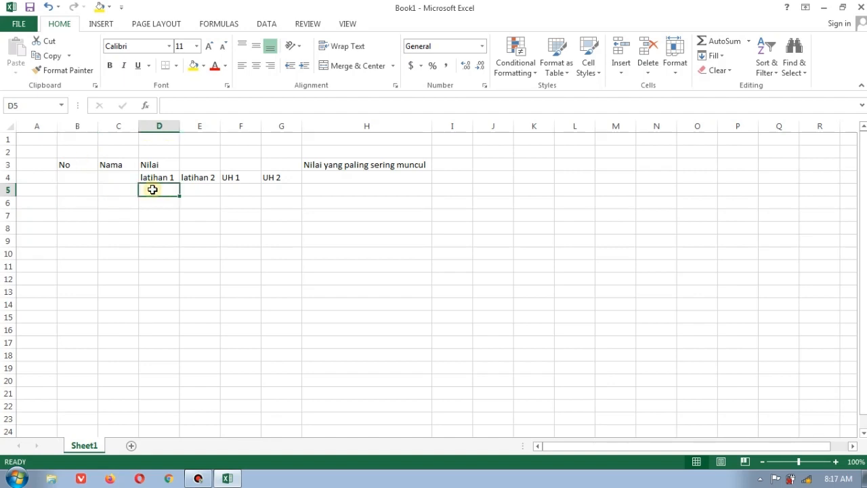
pyautogui.click(201, 189)
pyautogui.click(237, 189)
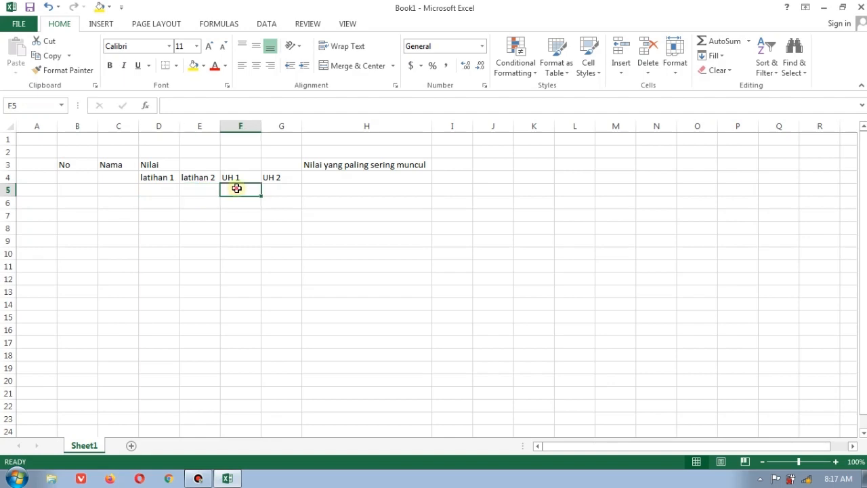
pyautogui.click(267, 190)
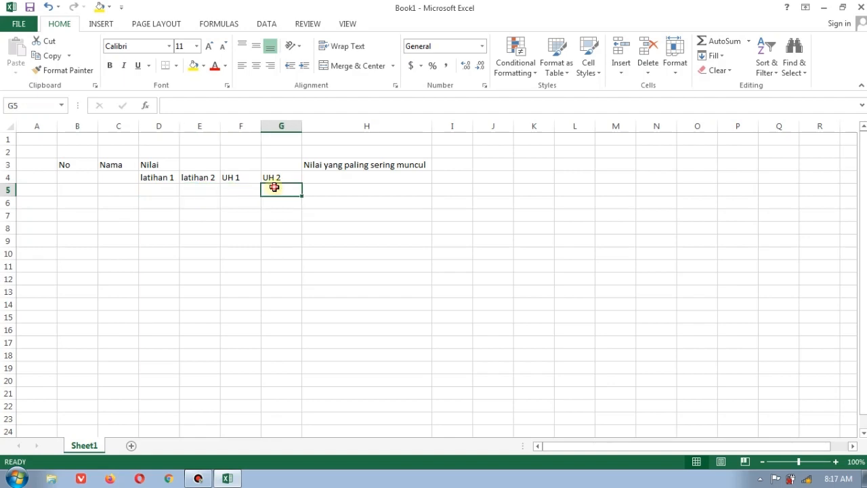
pyautogui.click(77, 192)
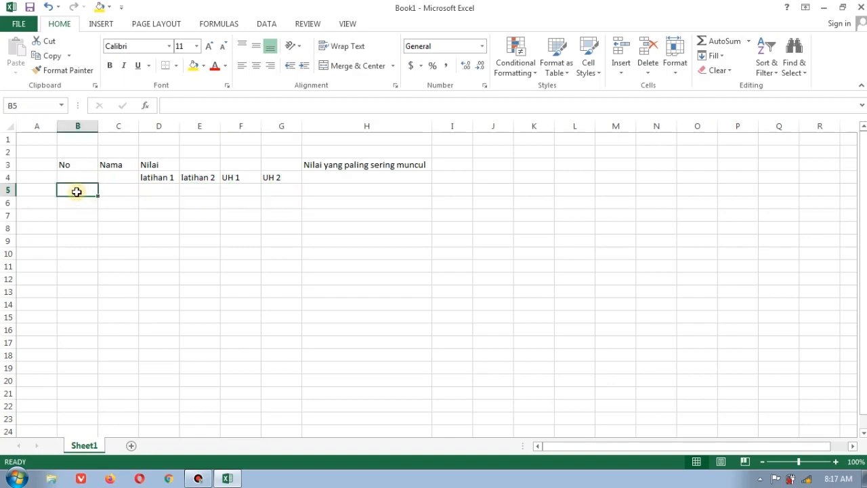
# Number the table rows 1 to 7 in cells B5 to B11 under the No heading
pyautogui.write('1')
pyautogui.press('Return')
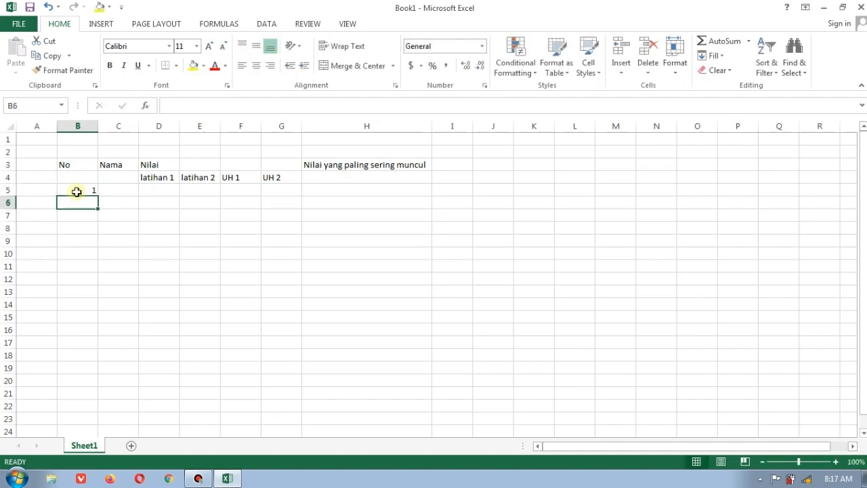
pyautogui.write('2')
pyautogui.press('Return')
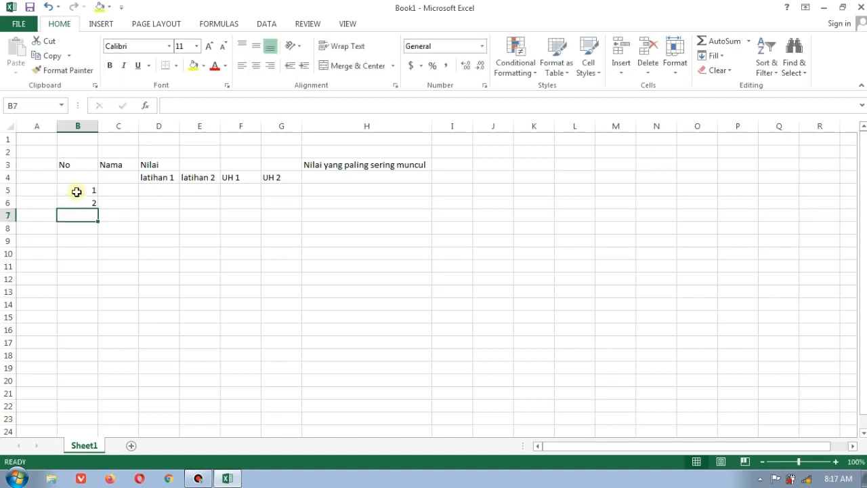
pyautogui.write('3')
pyautogui.press('Return')
pyautogui.write('4')
pyautogui.press('Return')
pyautogui.write('5')
pyautogui.press('Return')
pyautogui.write('6')
pyautogui.press('Return')
pyautogui.write('7')
pyautogui.press('Tab')
# Go to cell C5 and narrow column B to fit the row numbers
pyautogui.press('Up')
pyautogui.press('Up')
pyautogui.press('Up')
pyautogui.press('Up')
pyautogui.press('Up')
pyautogui.press('Up')
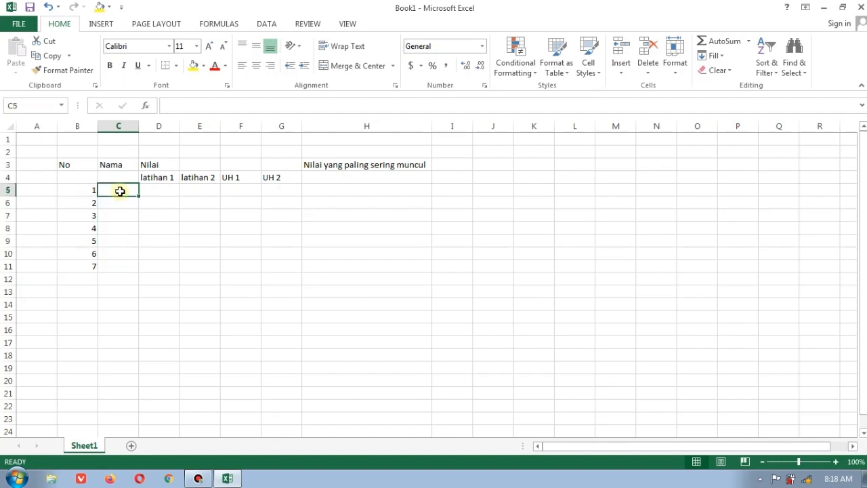
pyautogui.moveTo(97, 128); pyautogui.dragTo(73, 129)
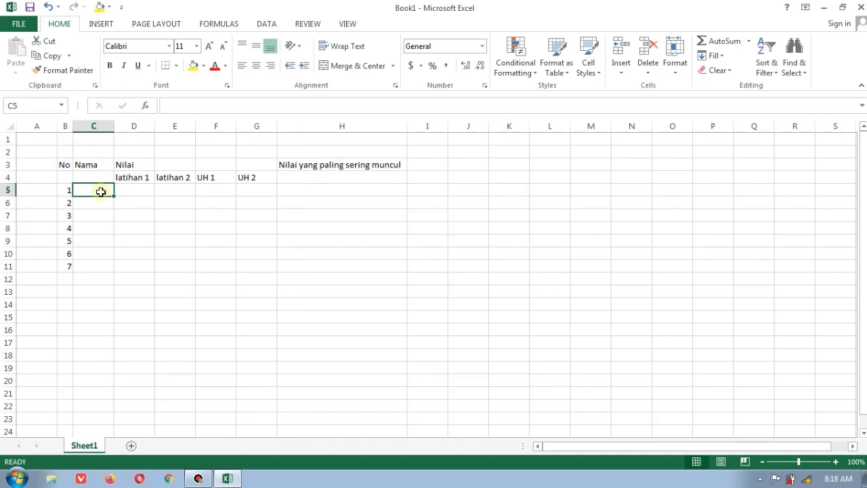
# Enter Agama, Alquran and Matematika in cells C5 to C7 under the Nama heading
pyautogui.write('Agama')
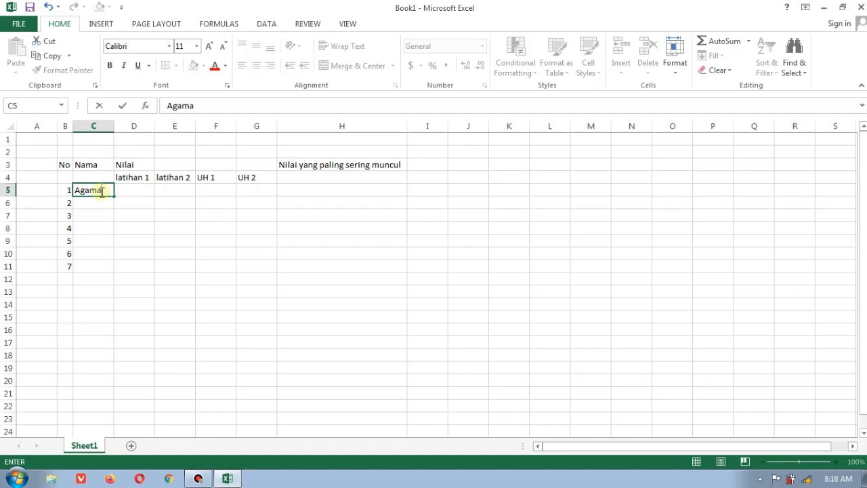
pyautogui.press('Return')
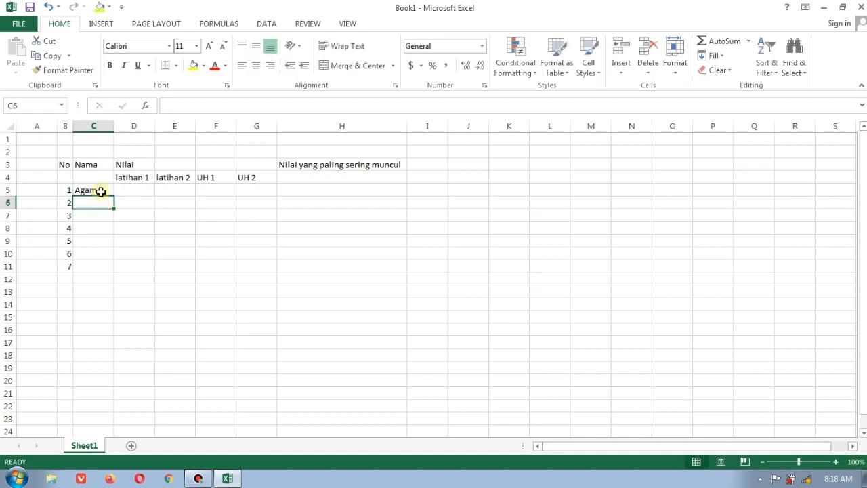
pyautogui.write('Alqur')
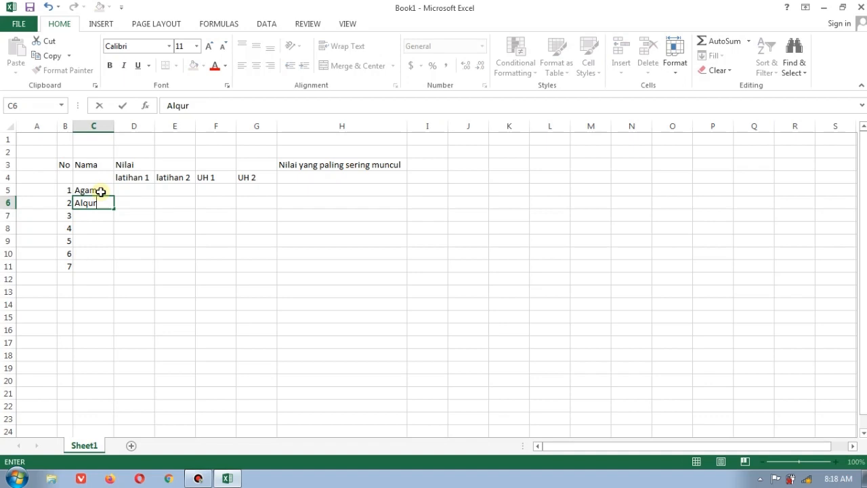
pyautogui.write('an')
pyautogui.press('Return')
pyautogui.write('Matematika')
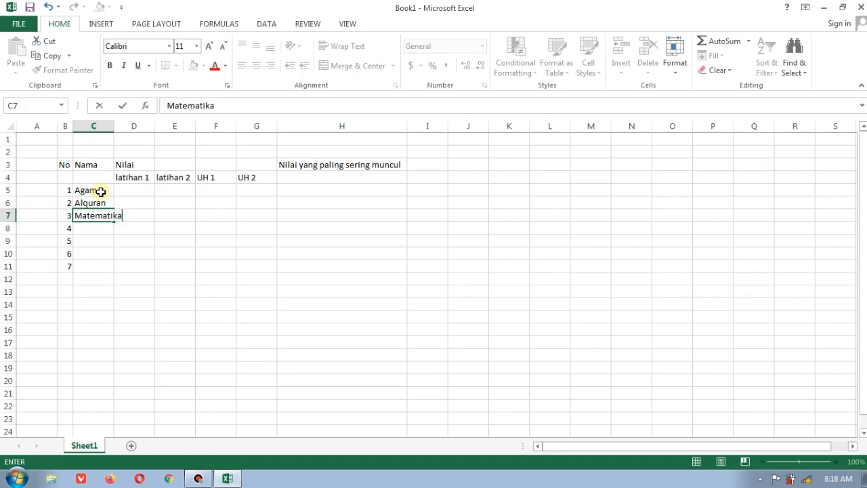
pyautogui.press('Return')
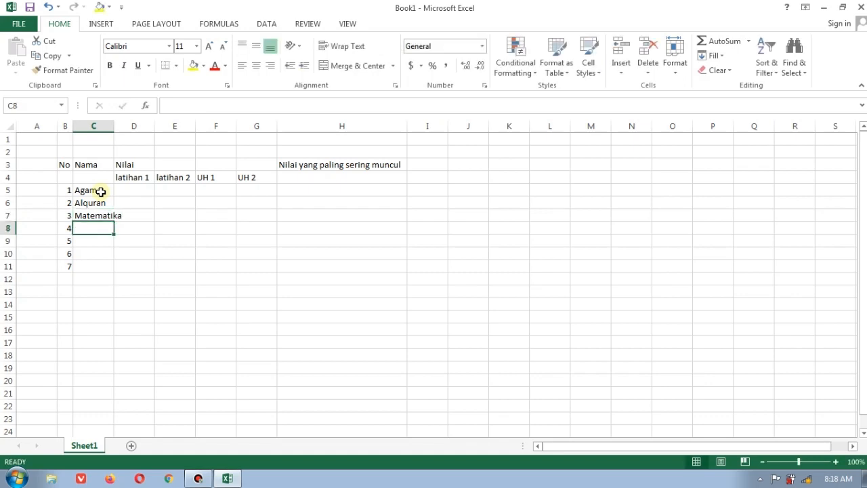
# Enter "Bahasa Indonesia" in cell C8 and "Bahasa Inggris" in cell C9
pyautogui.write('Bah')
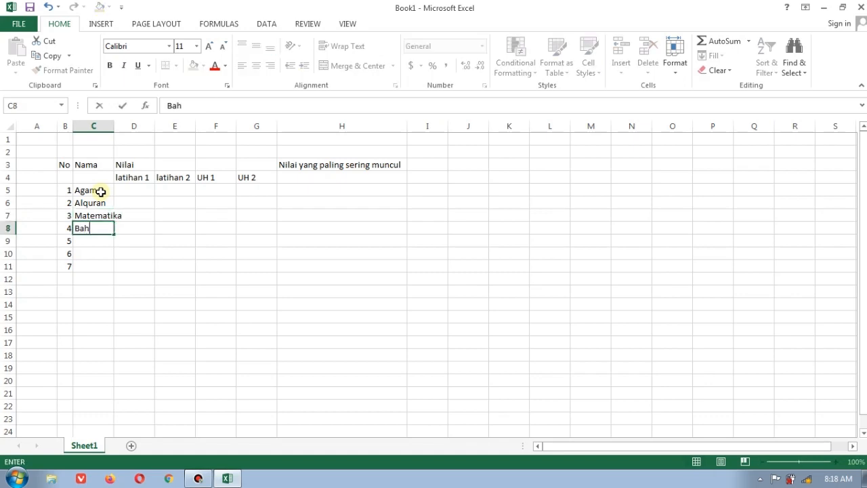
pyautogui.write('asa Indonesia')
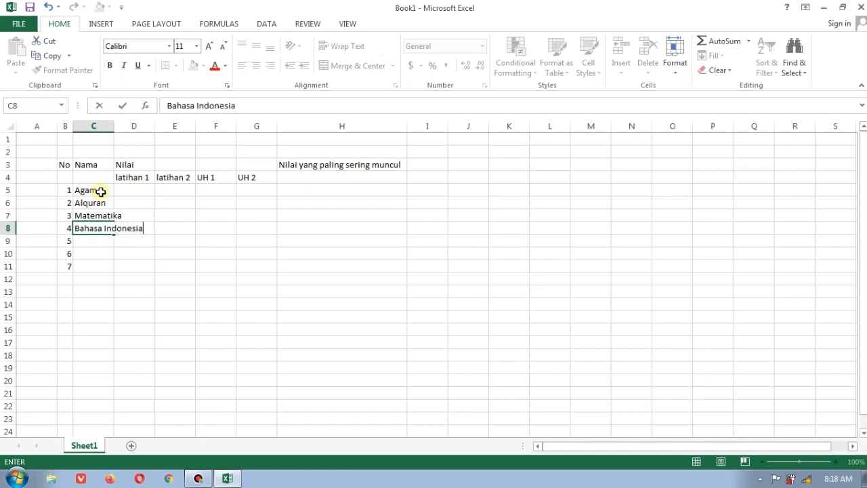
pyautogui.press('Return')
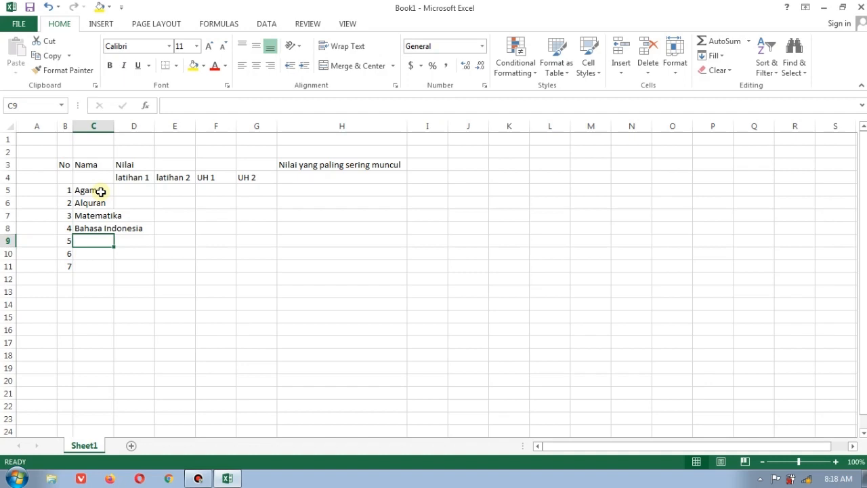
pyautogui.write('Bahasa')
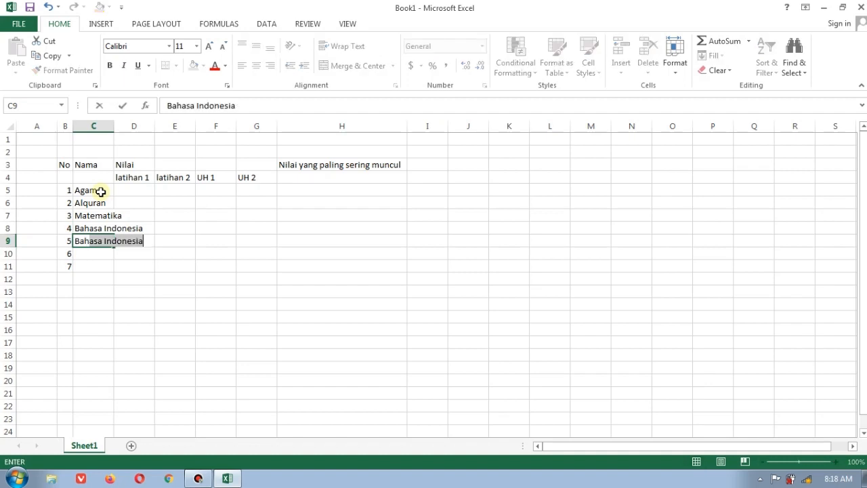
pyautogui.write(' Inggris')
pyautogui.press('Return')
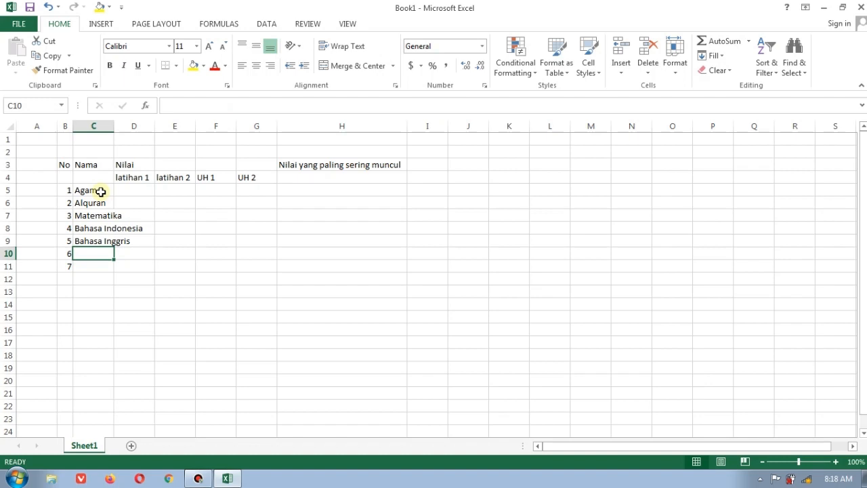
# Enter PJOK in cell C10 and TIK in cell C11, and widen column C to fit its longest entry
pyautogui.write('PJOK')
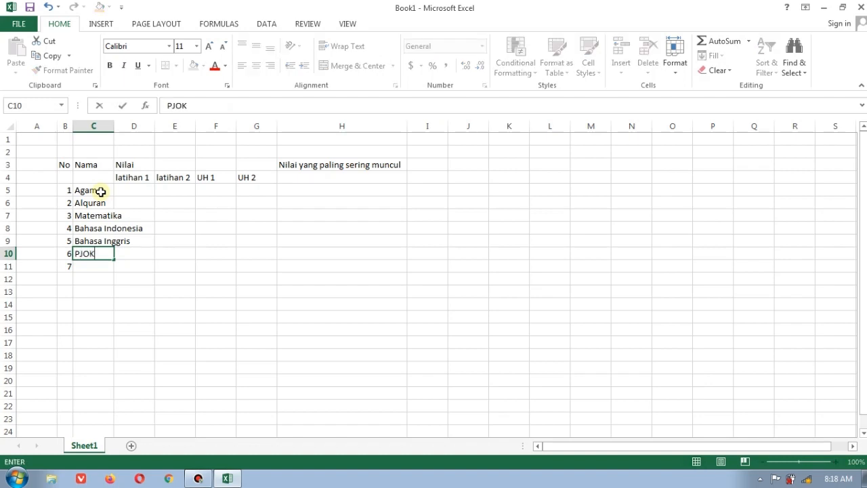
pyautogui.press('Return')
pyautogui.write('TIK')
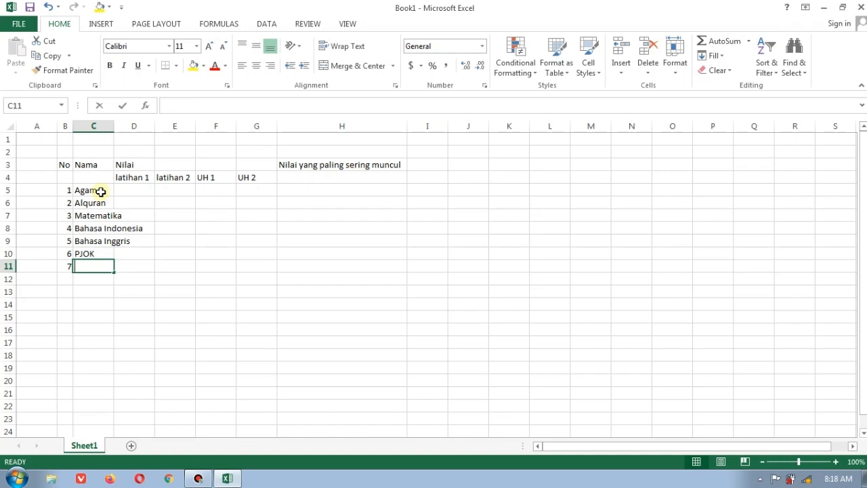
pyautogui.press('Tab')
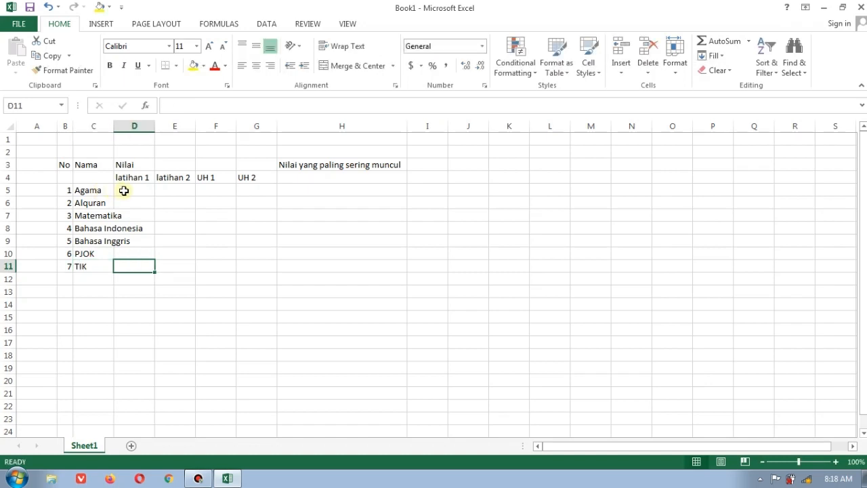
pyautogui.doubleClick(114, 126)
# Enter the latihan 1 scores 85, 85, 86 and 87 in cells D5 to D8
pyautogui.click(158, 188)
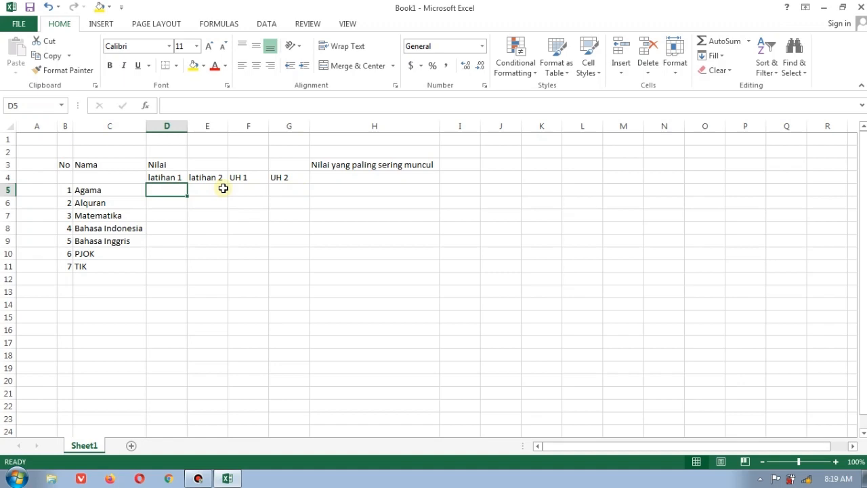
pyautogui.write('85')
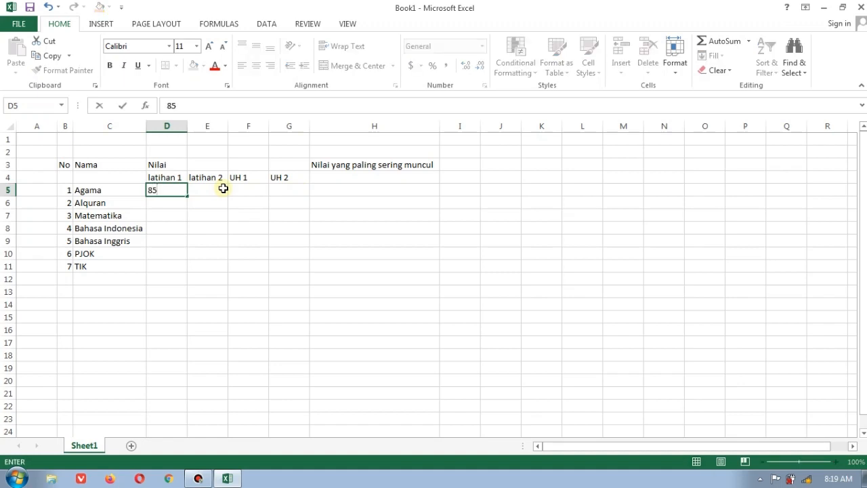
pyautogui.press('Return')
pyautogui.write('85')
pyautogui.press('Return')
pyautogui.write('86')
pyautogui.press('Return')
pyautogui.write('87')
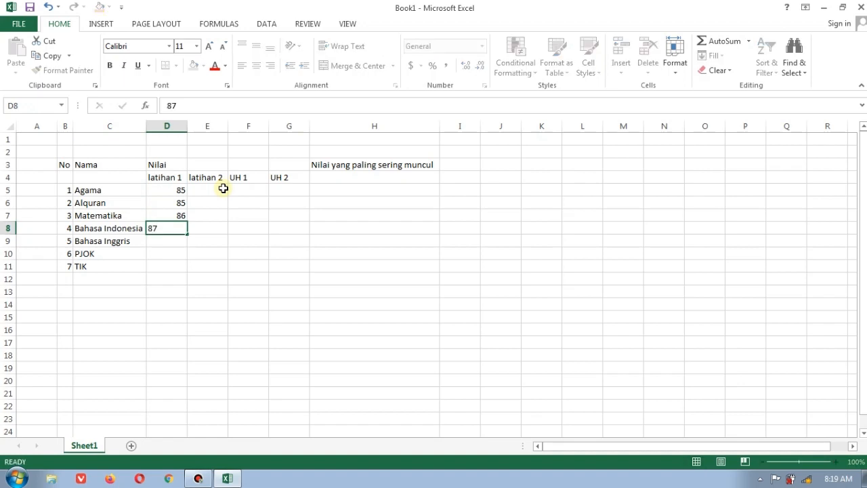
pyautogui.press('Return')
# Enter the latihan 1 scores 88, 90 and 92 in cells D9 to D11
pyautogui.write('88')
pyautogui.write('90')
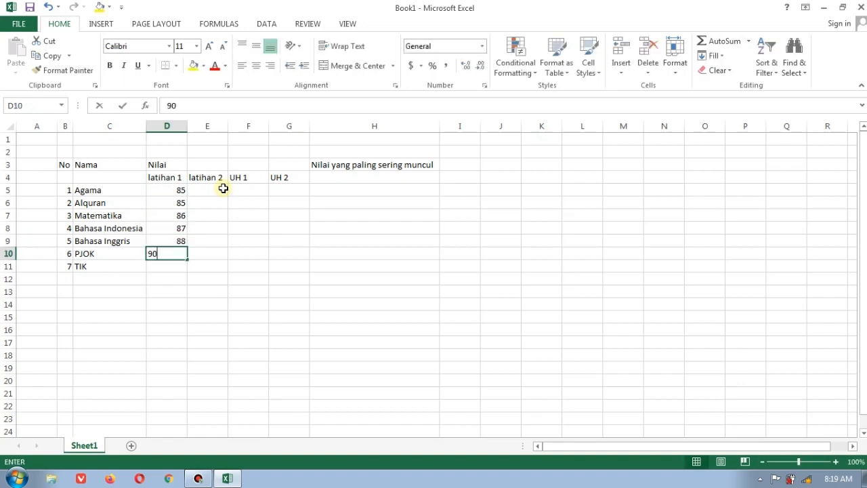
pyautogui.press('Return')
pyautogui.write('92')
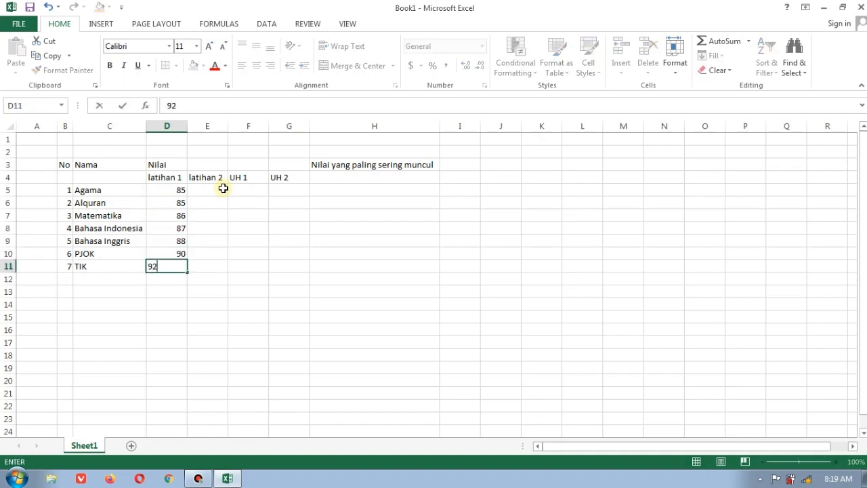
pyautogui.press('Tab')
# Enter the latihan 2 scores 89 in cell E11 and 86 in cell E10
pyautogui.write('89')
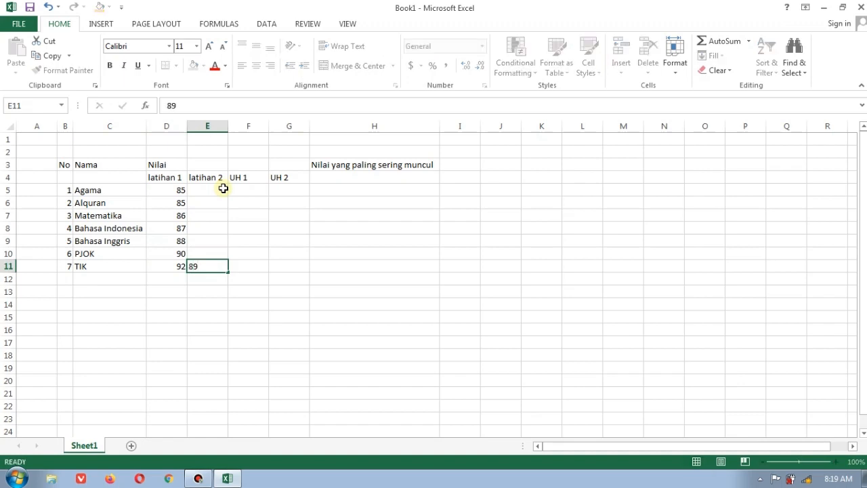
pyautogui.press('Up')
pyautogui.write('86')
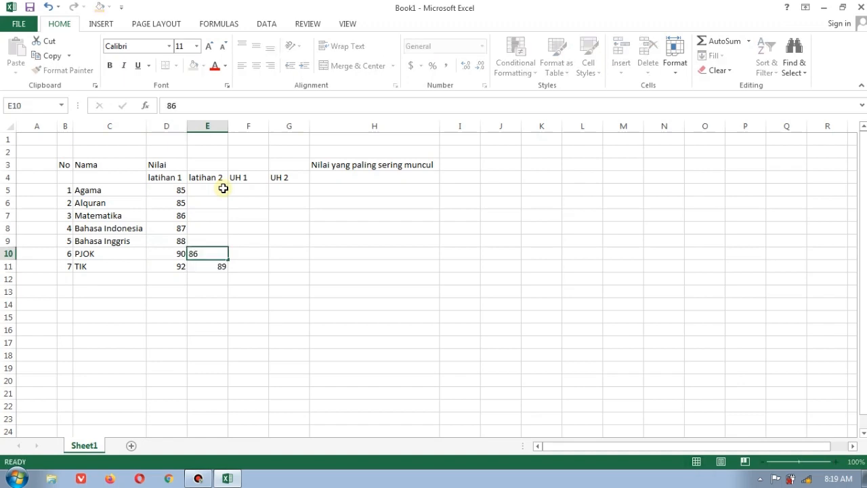
pyautogui.press('Up')
# Enter the UH 1 scores 88, 87, 86, 85 and 85 from cell F9 upward to cell F5
pyautogui.press('Right')
pyautogui.write('88')
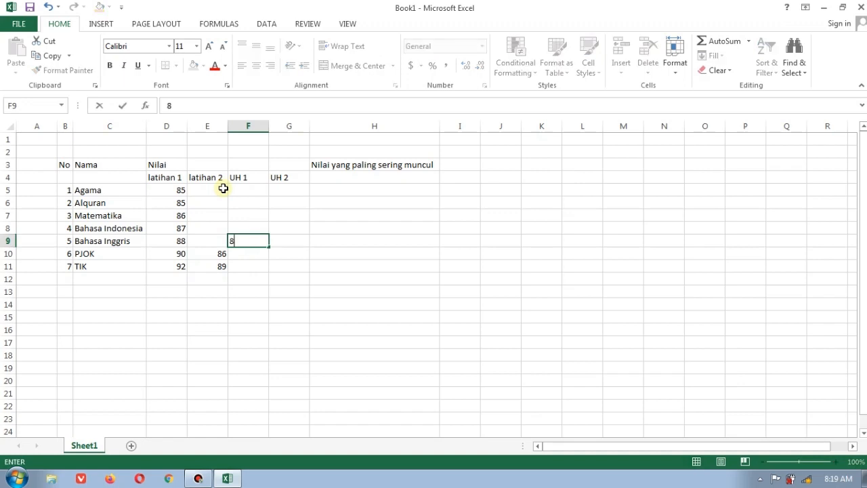
pyautogui.press('Up')
pyautogui.write('87')
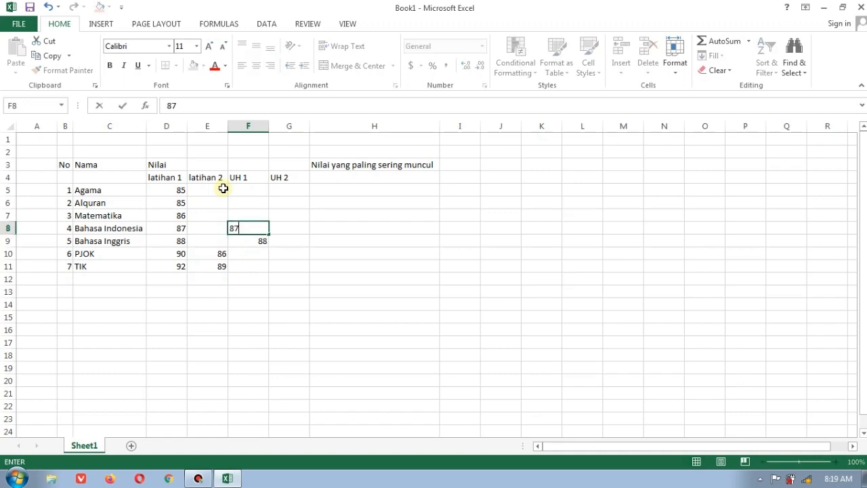
pyautogui.press('Up')
pyautogui.write('86')
pyautogui.press('Up')
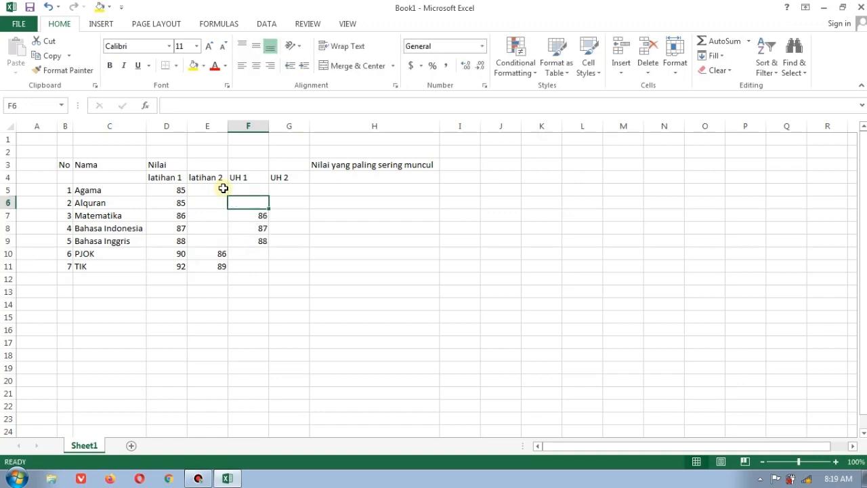
pyautogui.write('85')
pyautogui.press('Up')
pyautogui.write('85')
pyautogui.press('Left')
# Enter the latihan 2 scores 86, 91, 90, 90 and 90 in cells E5 to E9
pyautogui.write('86')
pyautogui.press('Return')
pyautogui.write('91')
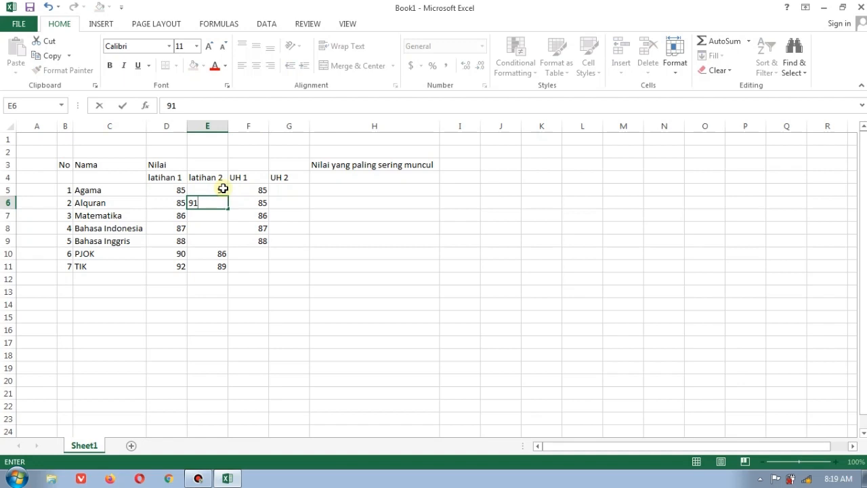
pyautogui.press('Return')
pyautogui.write('90')
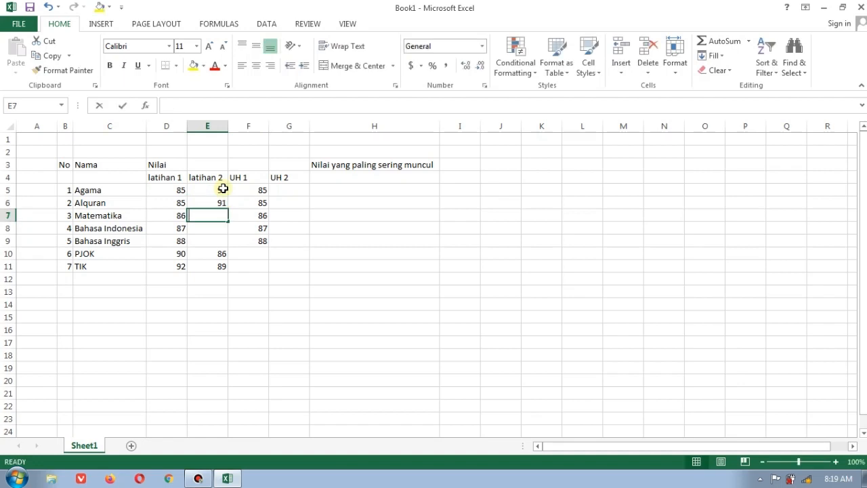
pyautogui.press('Return')
pyautogui.write('90')
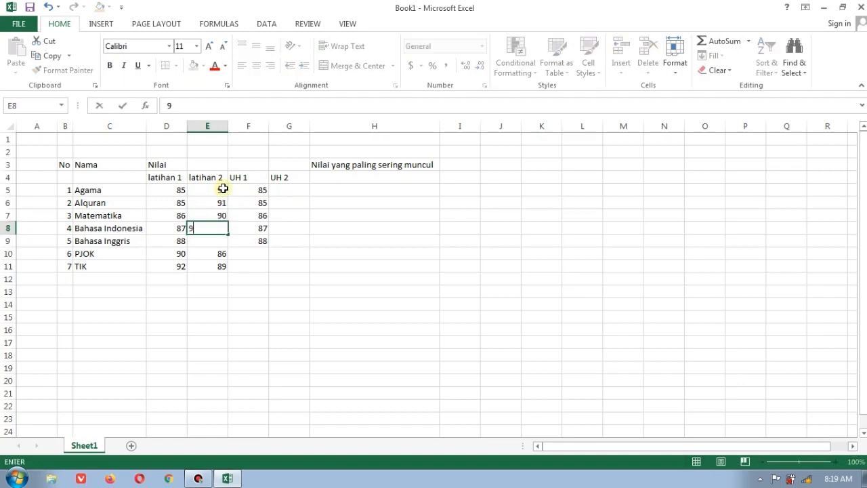
pyautogui.press('Return')
pyautogui.write('90')
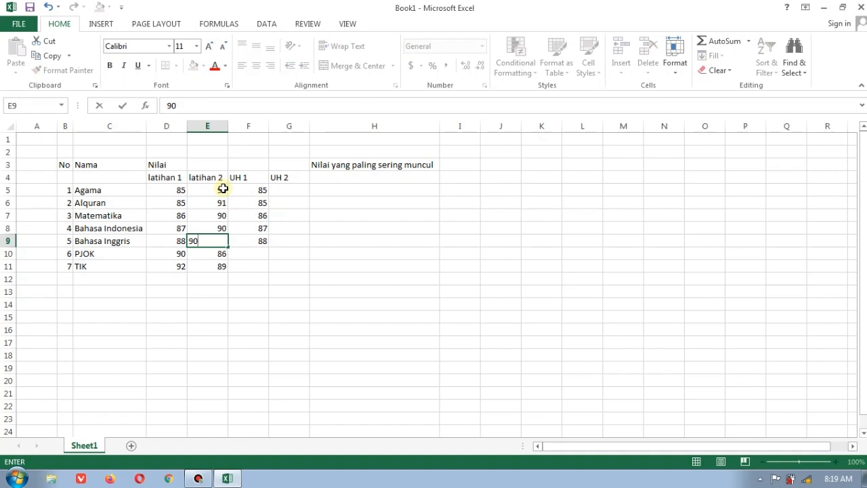
pyautogui.press('Return')
# Enter the UH 1 scores 90 in cell F10 and 92 in cell F11
pyautogui.press('Right')
pyautogui.write('90')
pyautogui.press('Return')
pyautogui.write('92')
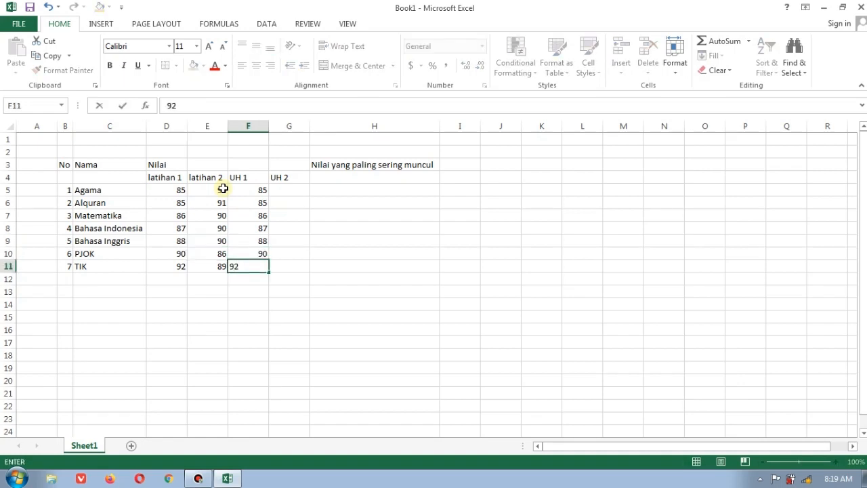
pyautogui.press('Right')
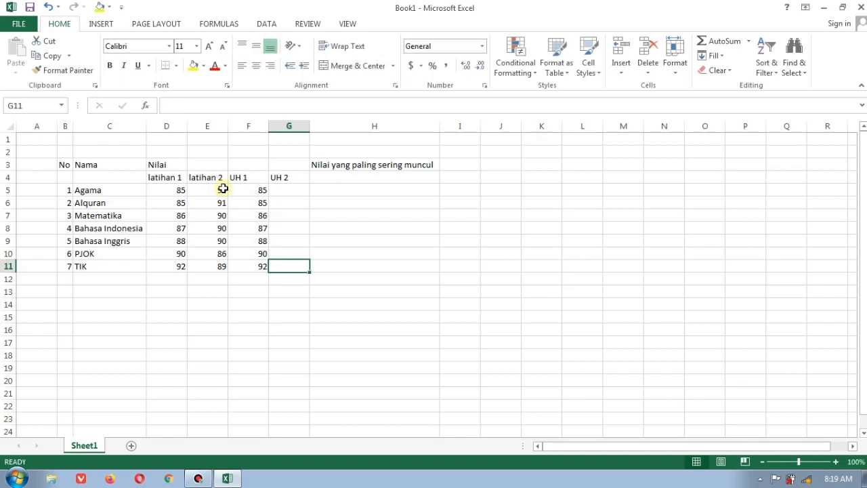
# Enter the UH 2 scores 88, 88, 89, 92, 91, 90 and 91 from cell G11 upward to cell G5
pyautogui.write('88')
pyautogui.press('Up')
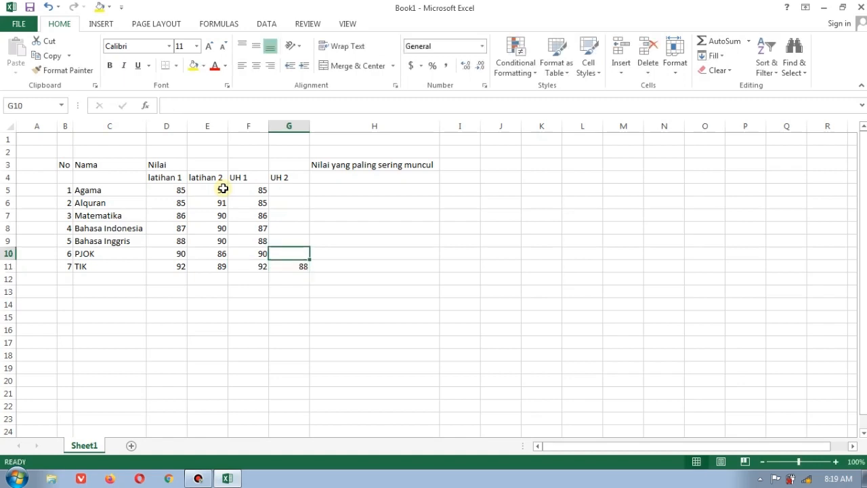
pyautogui.write('88')
pyautogui.press('Up')
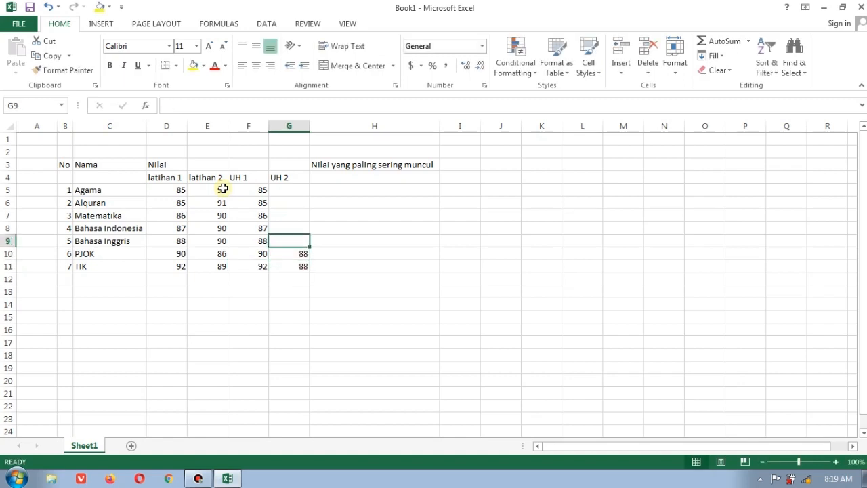
pyautogui.write('89')
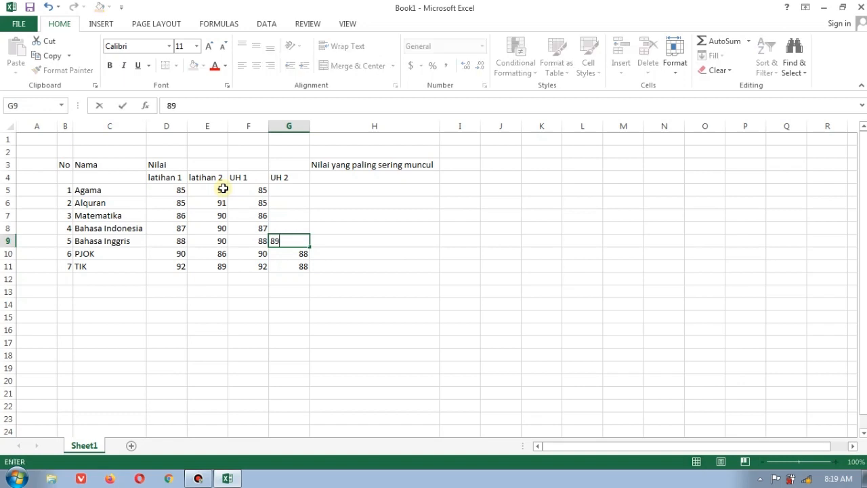
pyautogui.press('Up')
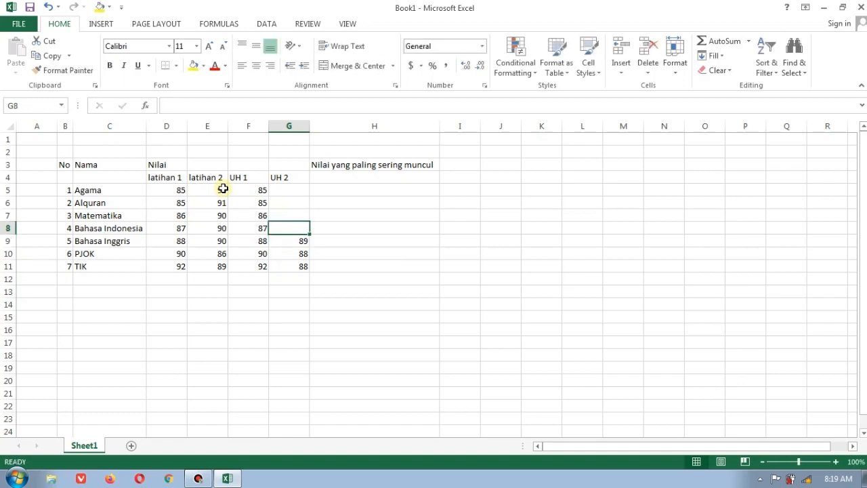
pyautogui.write('92')
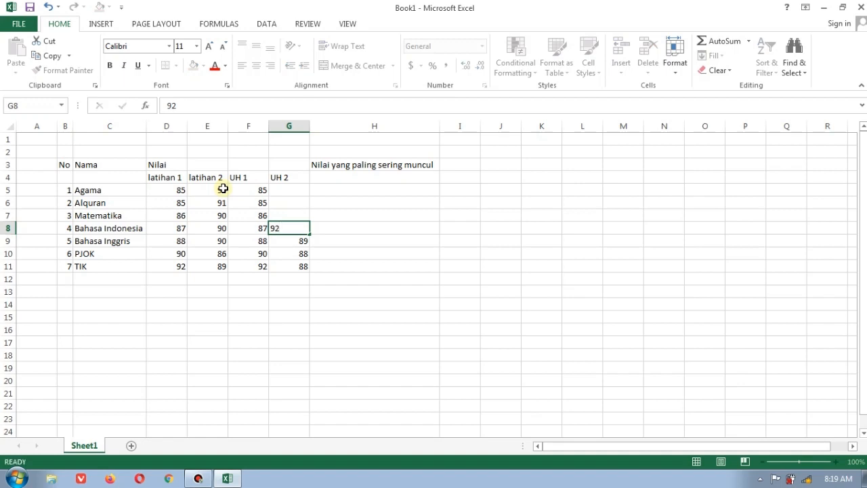
pyautogui.press('Up')
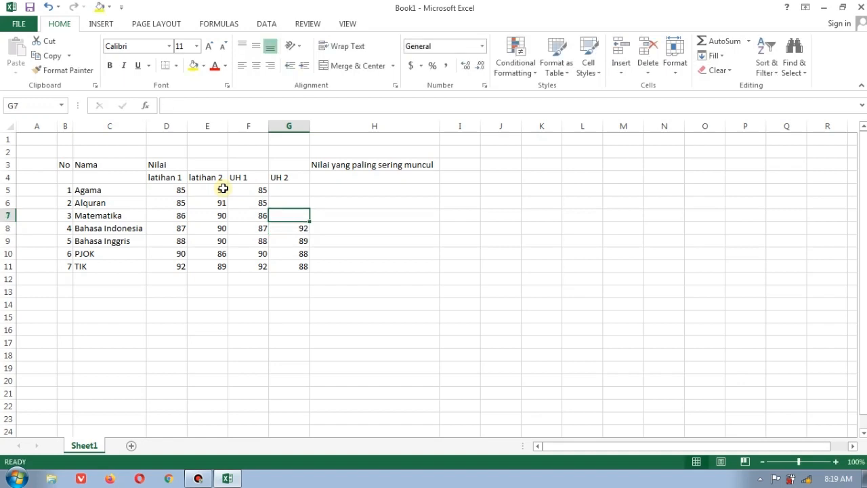
pyautogui.write('91')
pyautogui.press('Up')
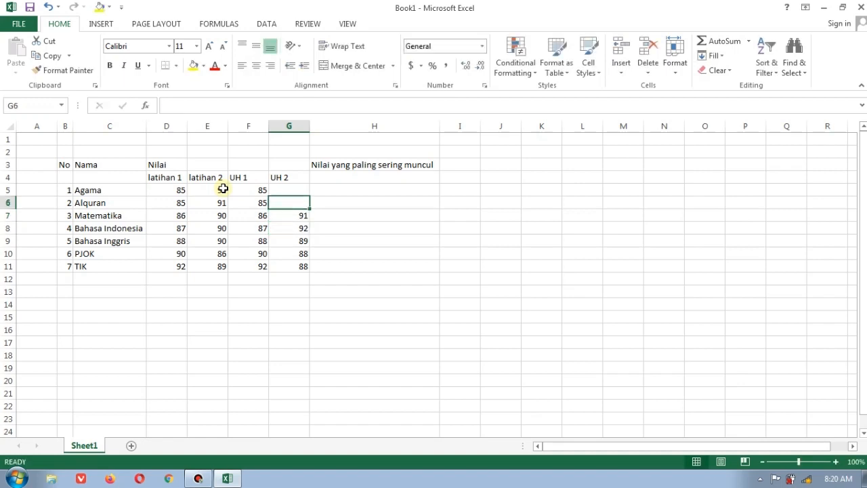
pyautogui.write('90')
pyautogui.press('Up')
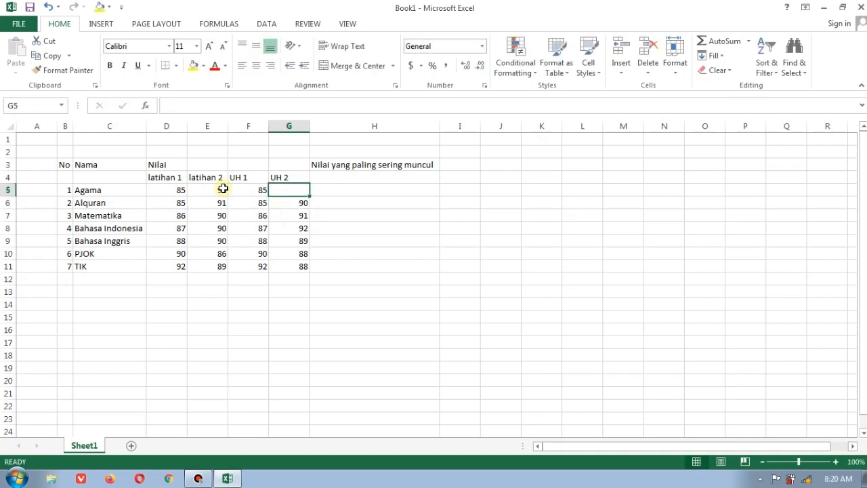
pyautogui.write('91')
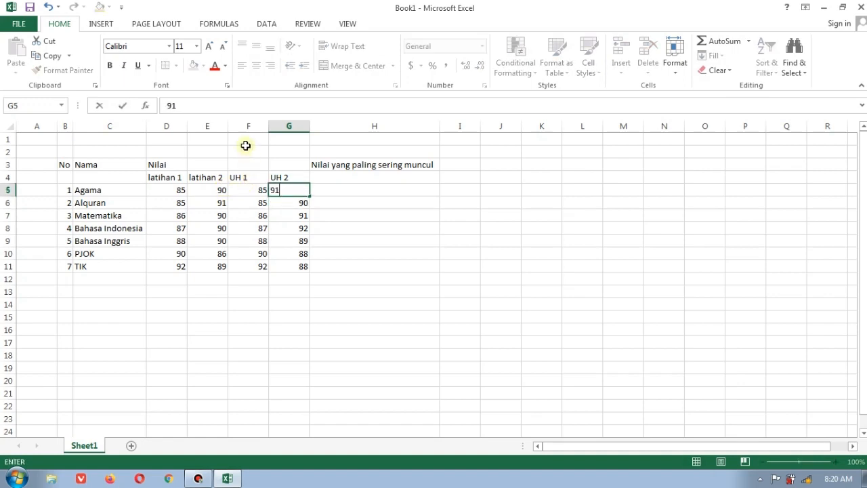
pyautogui.press('Tab')
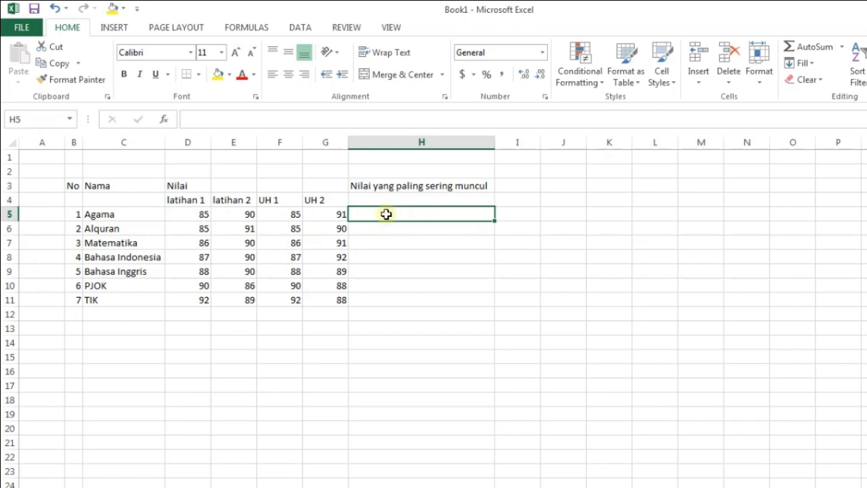
# Enter the formula =MODE(D5:G5) in cell H5 to get Agama's most frequent score
pyautogui.write('=')
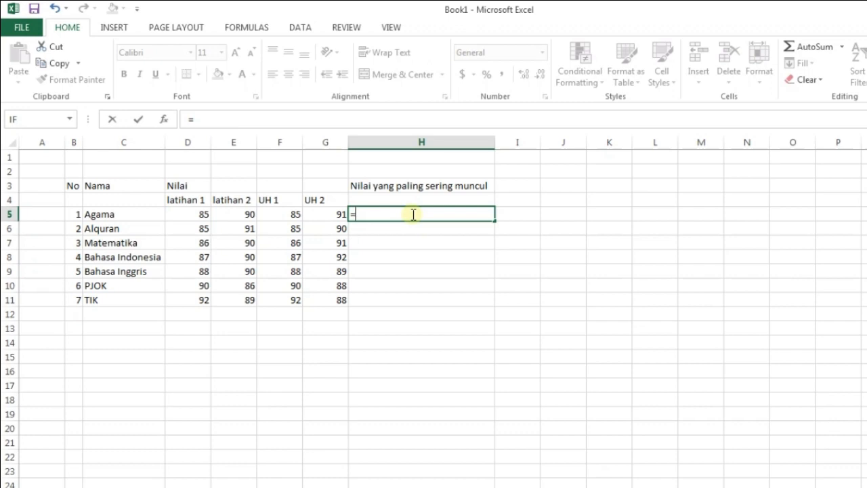
pyautogui.write('m')
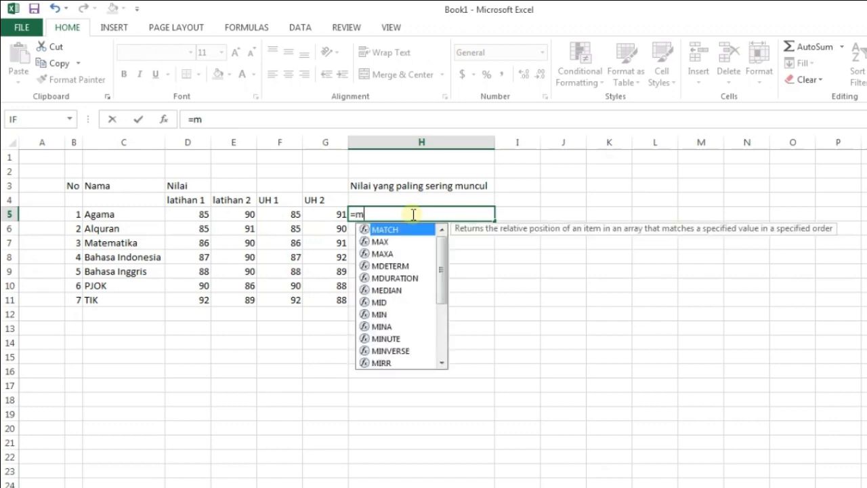
pyautogui.moveTo(443, 251); pyautogui.dragTo(443, 329)
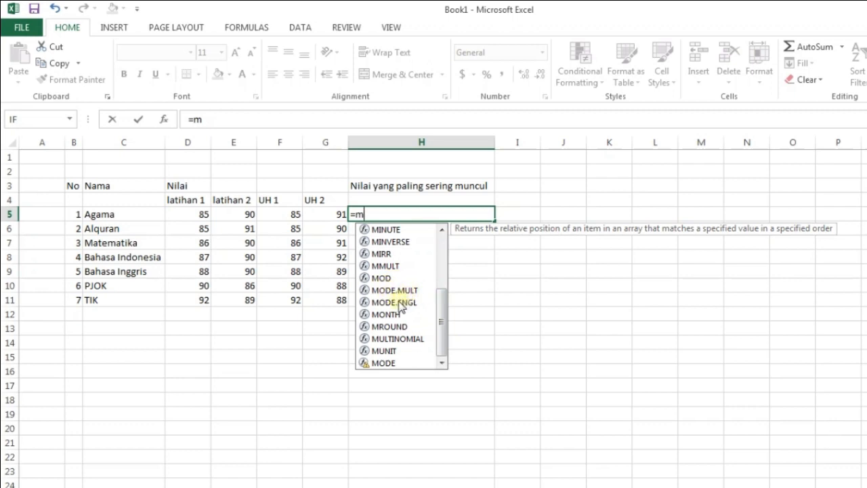
pyautogui.moveTo(442, 311); pyautogui.dragTo(440, 333)
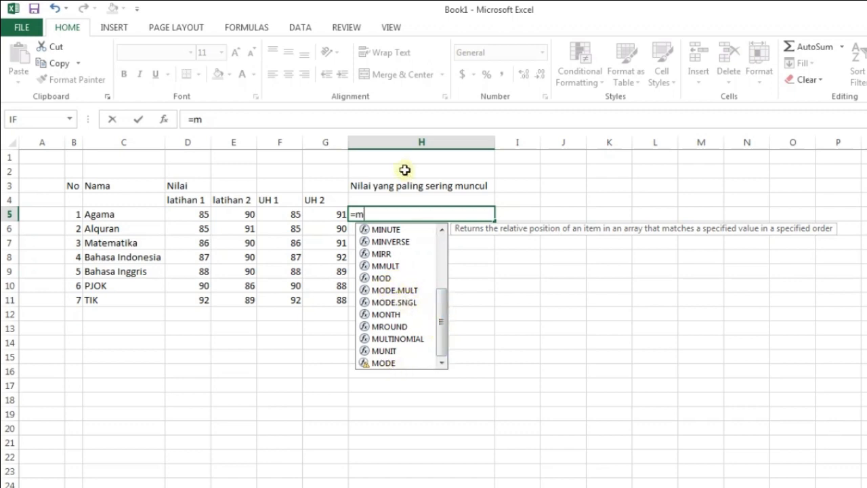
pyautogui.click(391, 215)
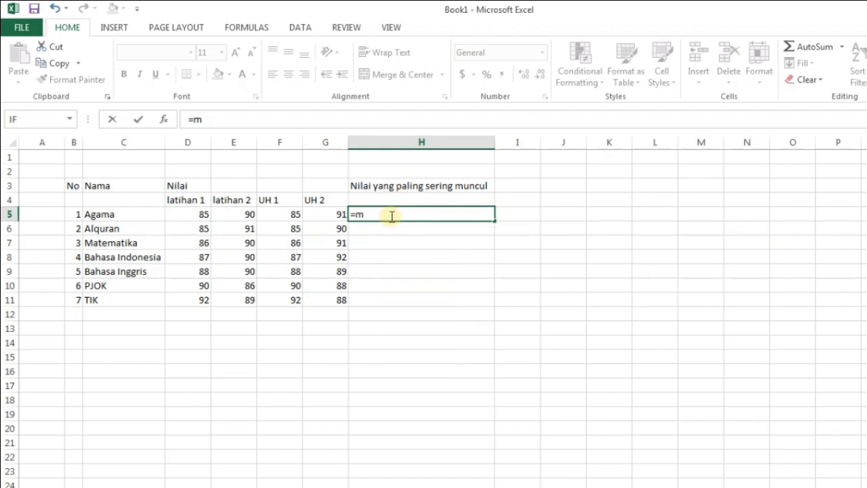
pyautogui.write('ode')
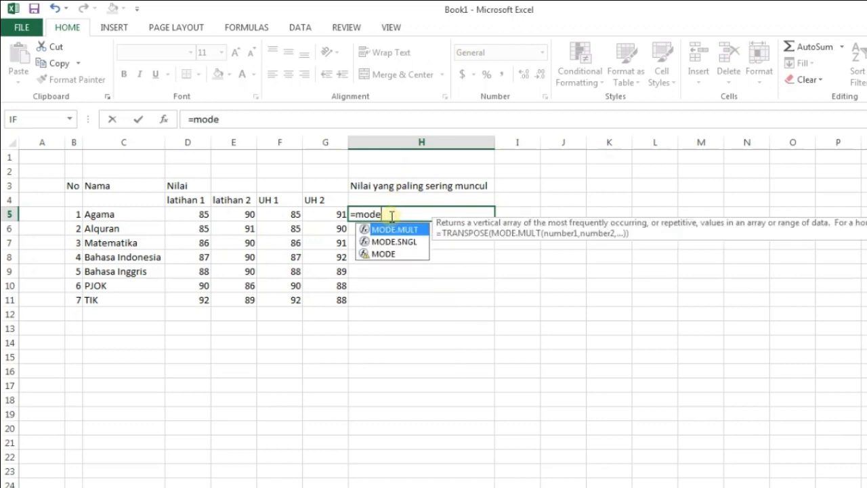
pyautogui.write('(')
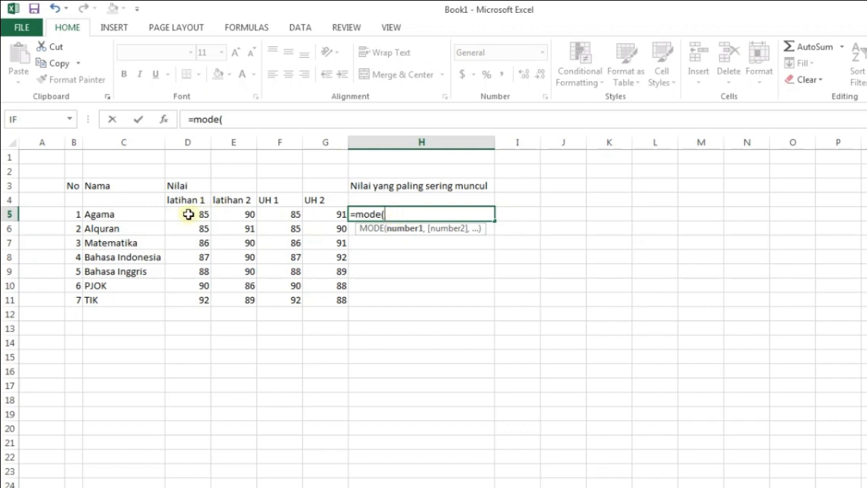
pyautogui.moveTo(187, 214); pyautogui.dragTo(319, 216)
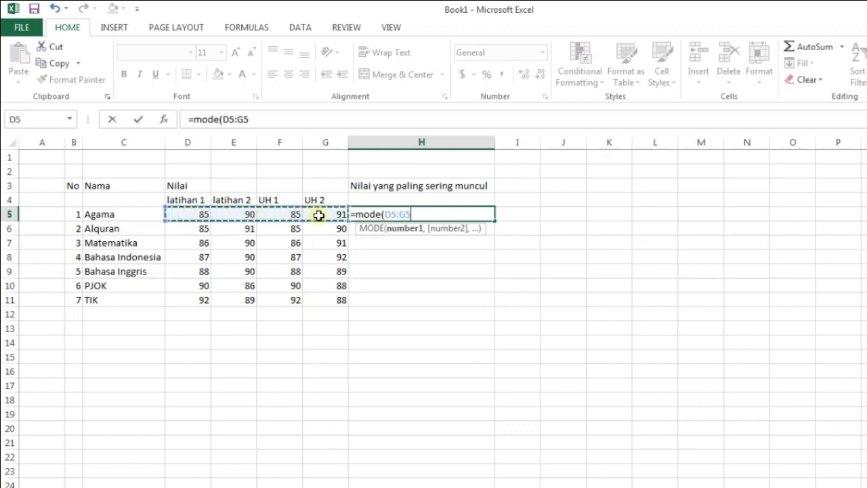
pyautogui.write(')')
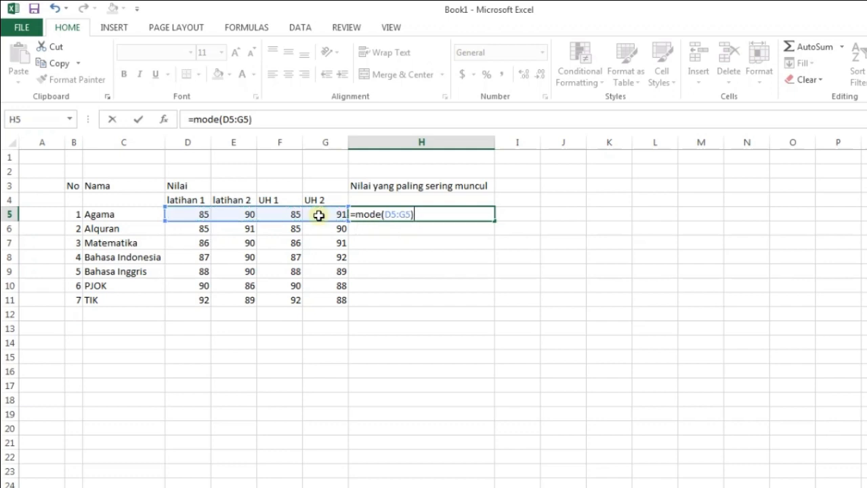
pyautogui.press('Return')
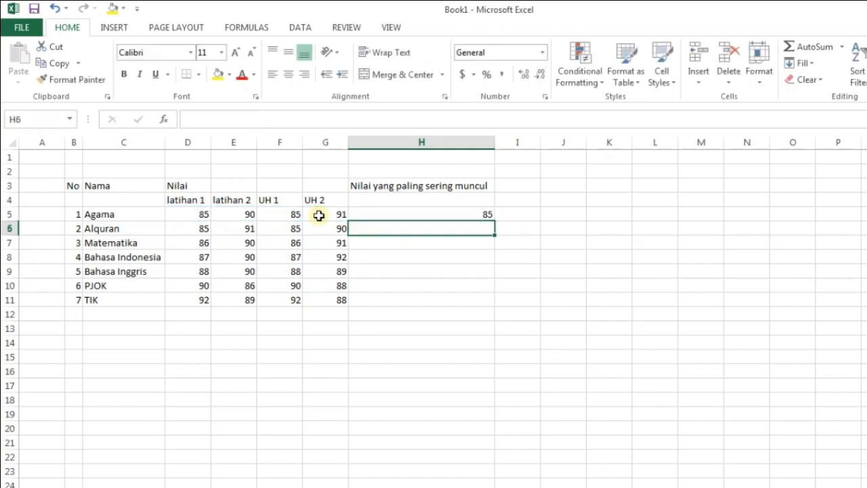
pyautogui.click(430, 212)
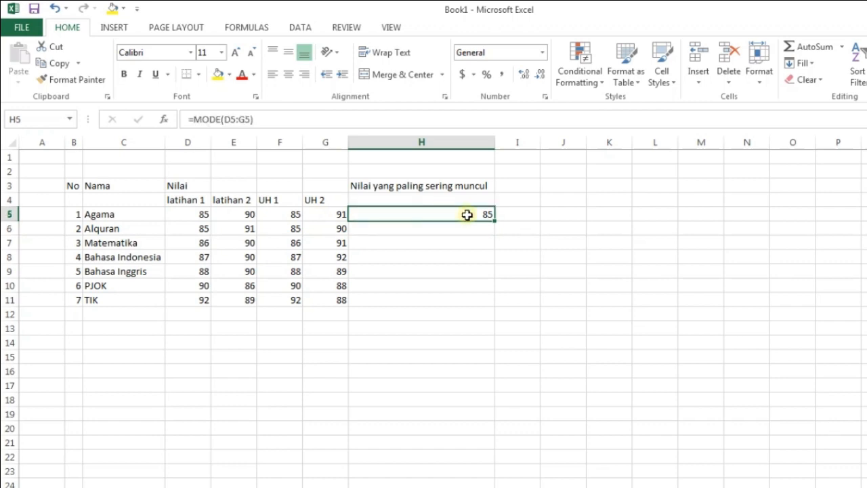
pyautogui.click(499, 214)
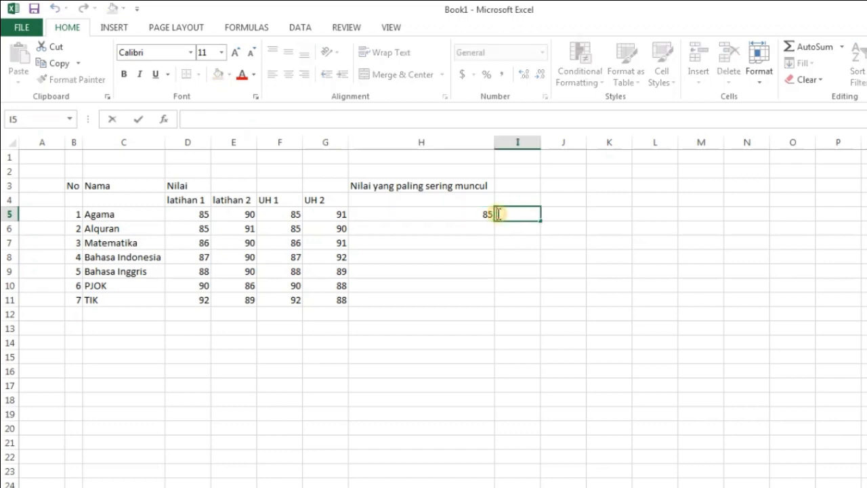
pyautogui.click(459, 213)
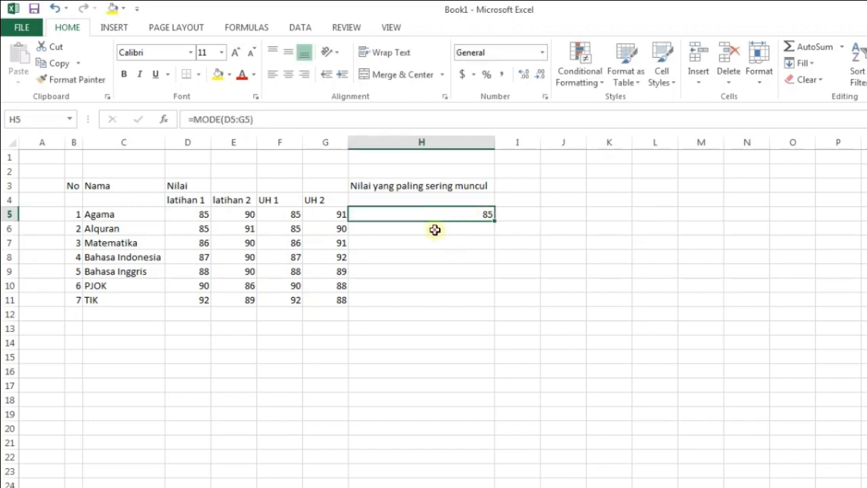
pyautogui.doubleClick(435, 229)
pyautogui.click(427, 214)
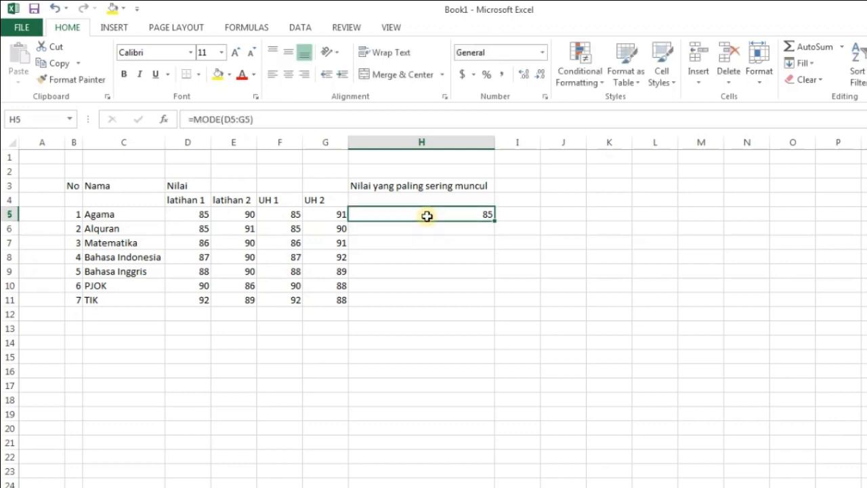
pyautogui.click(429, 232)
pyautogui.click(422, 214)
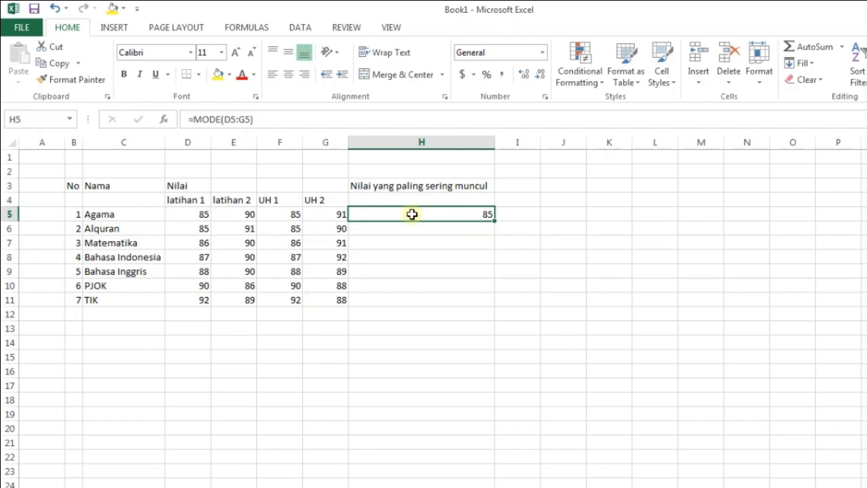
# Change Agama's UH 1 score in cell F5 to 80 and check the MODE formula's result in cell H5
pyautogui.click(288, 215)
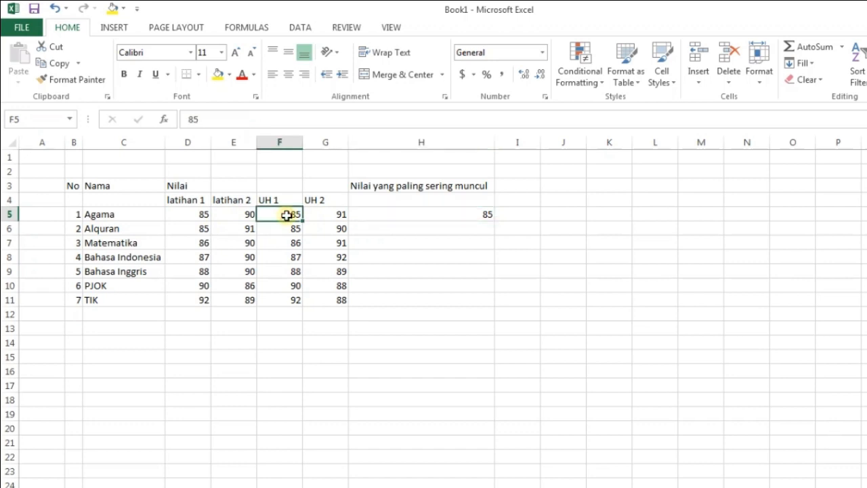
pyautogui.doubleClick(281, 216)
pyautogui.press('BackSpace')
pyautogui.write('0')
pyautogui.press('Return')
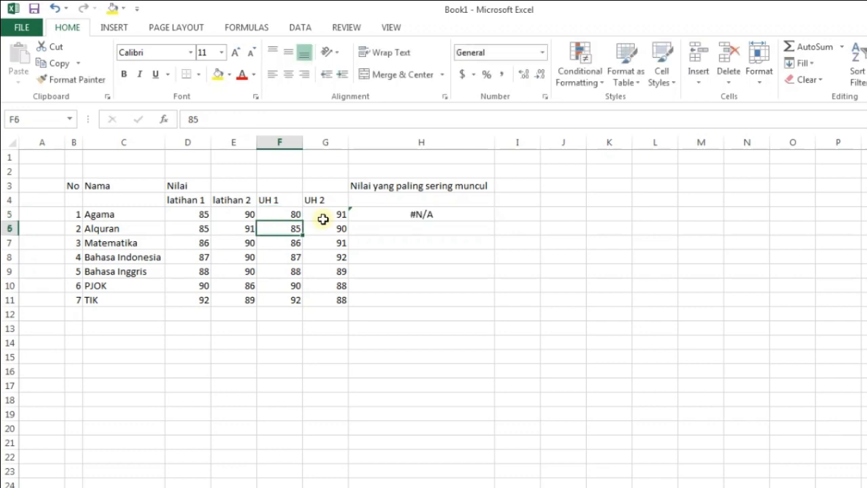
pyautogui.click(398, 214)
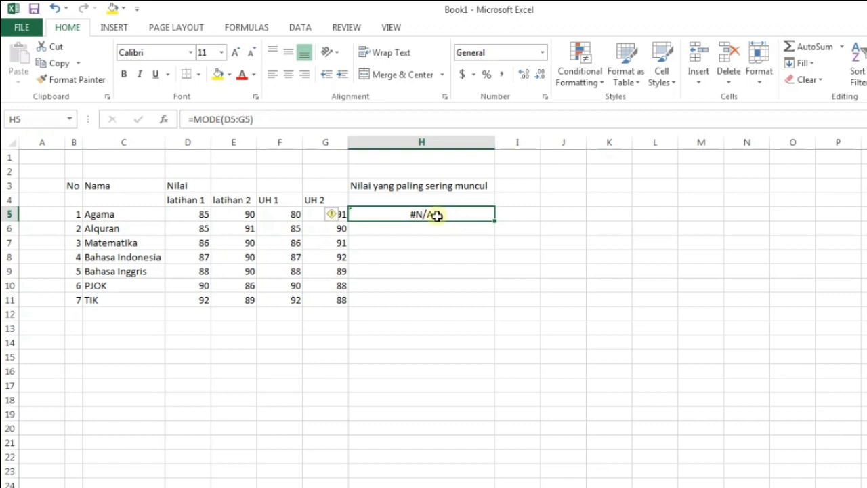
# Set Agama's UH 1 score in cell F5 back to 85
pyautogui.click(284, 214)
pyautogui.click(203, 118)
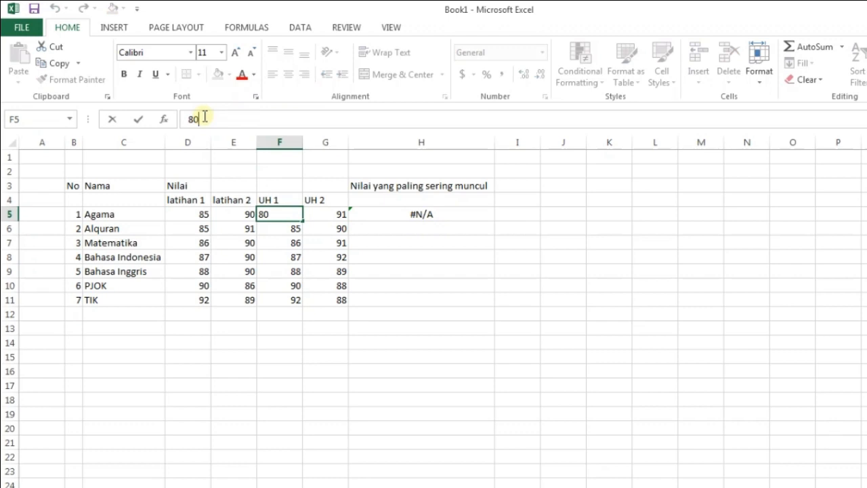
pyautogui.press('BackSpace')
pyautogui.write('5')
pyautogui.press('Return')
pyautogui.press('Up')
pyautogui.click(204, 117)
pyautogui.click(324, 211)
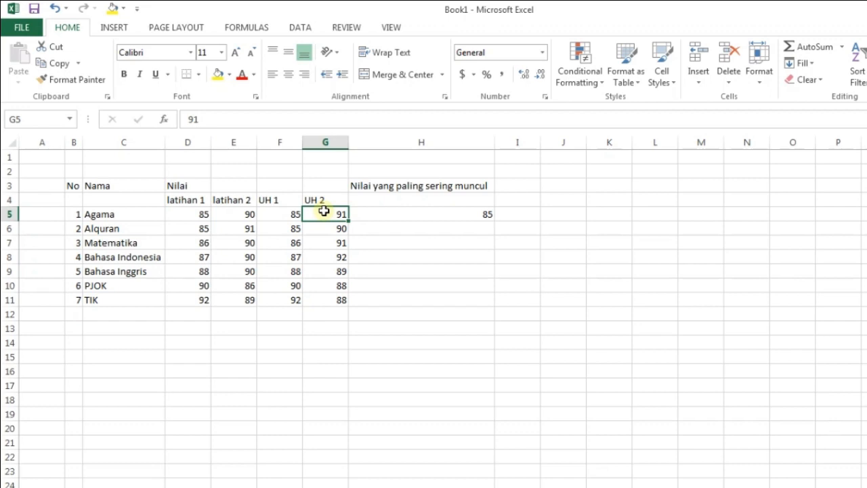
# Copy the MODE formula from cell H5 down through cell H11 for the remaining subjects
pyautogui.click(378, 213)
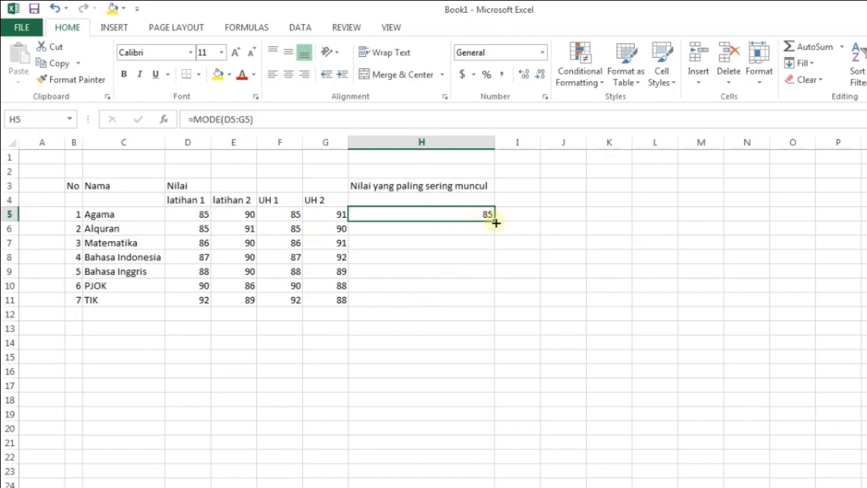
pyautogui.moveTo(495, 222); pyautogui.dragTo(489, 302)
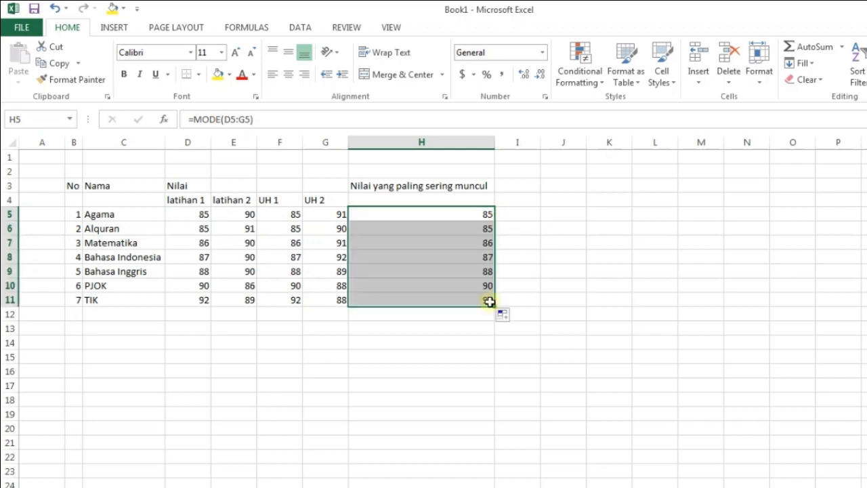
pyautogui.click(441, 242)
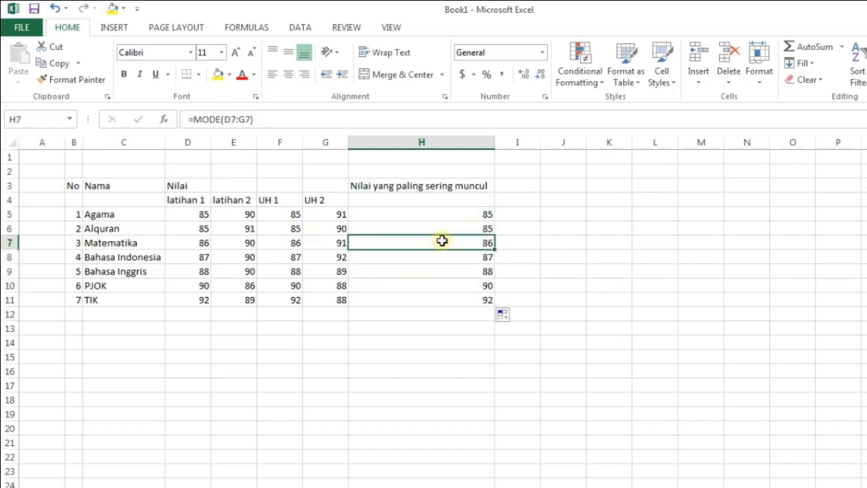
pyautogui.click(432, 211)
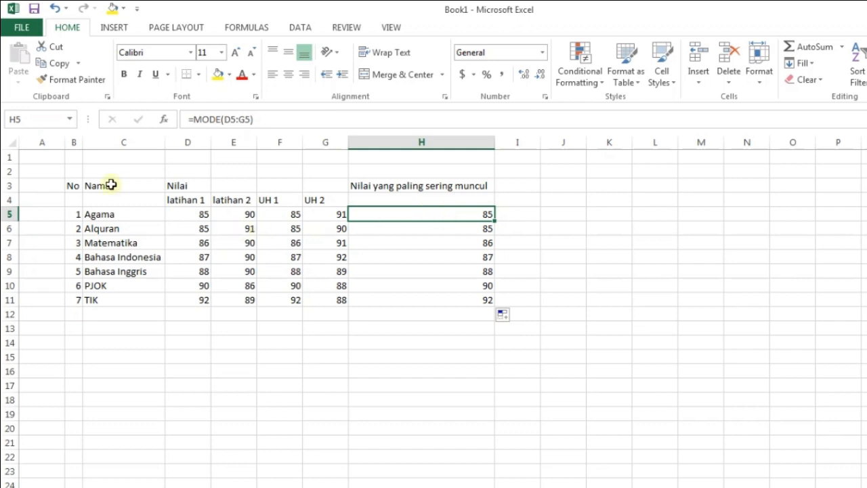
# Apply all borders to the whole score table in the range B3:H11
pyautogui.click(72, 185)
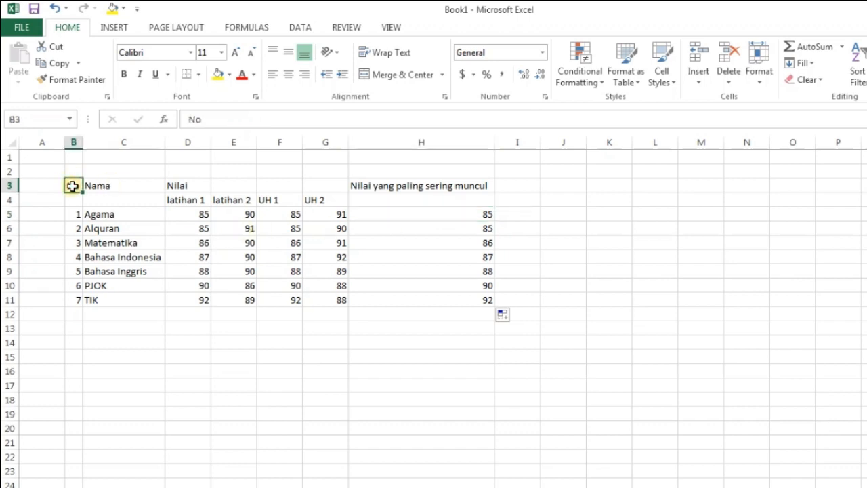
pyautogui.moveTo(72, 186); pyautogui.dragTo(339, 300)
pyautogui.moveTo(73, 186); pyautogui.dragTo(482, 300)
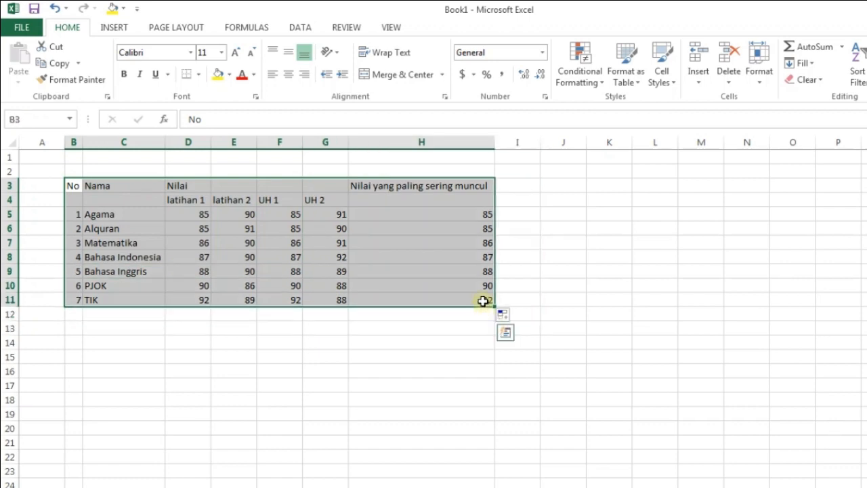
pyautogui.moveTo(482, 301); pyautogui.dragTo(456, 289)
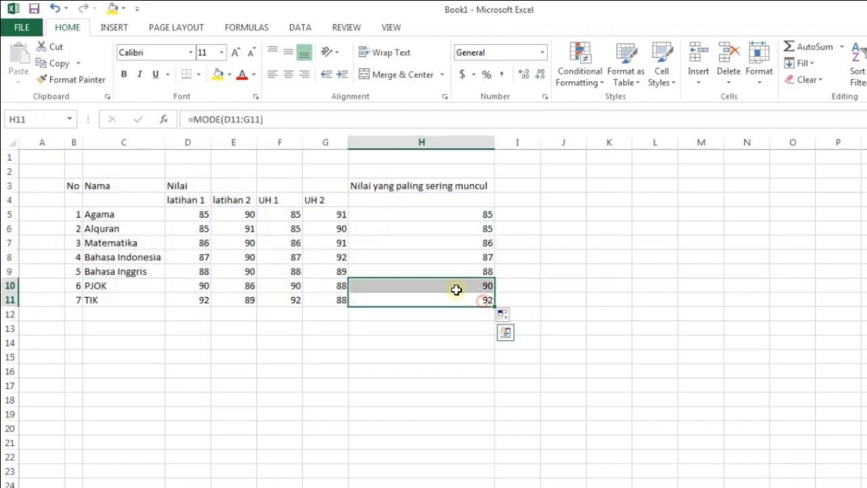
pyautogui.click(72, 184)
pyautogui.click(453, 302)
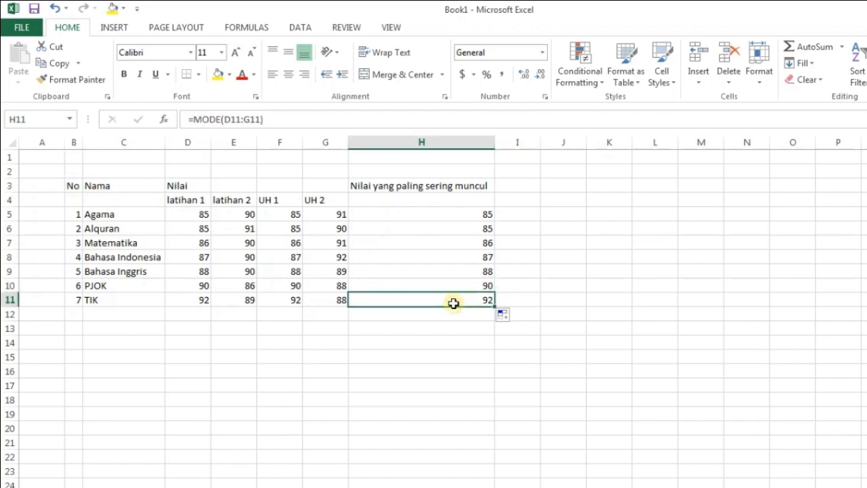
pyautogui.click(72, 186)
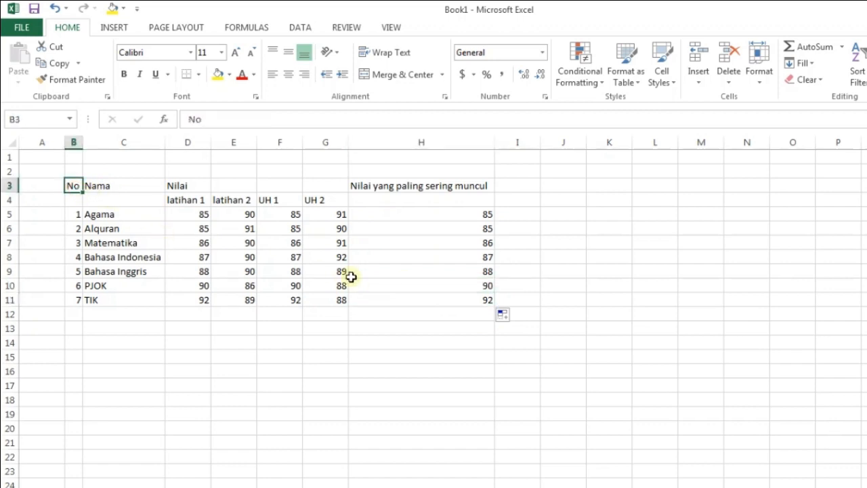
pyautogui.click(429, 297)
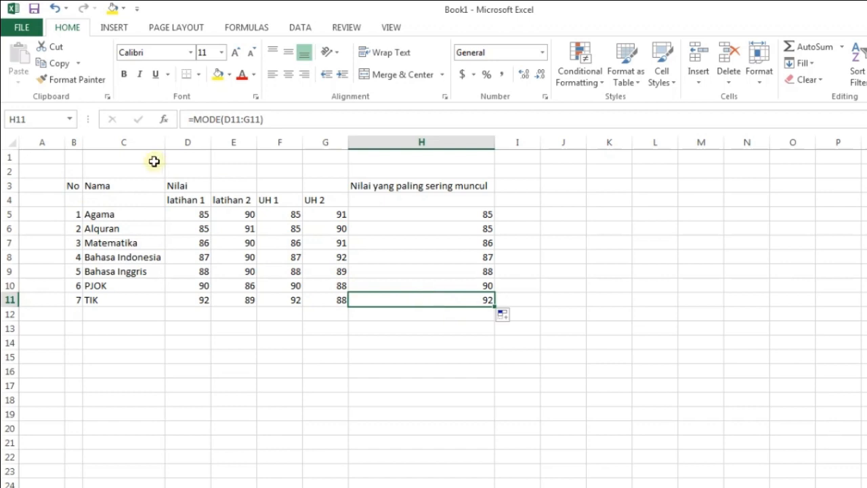
pyautogui.click(72, 186)
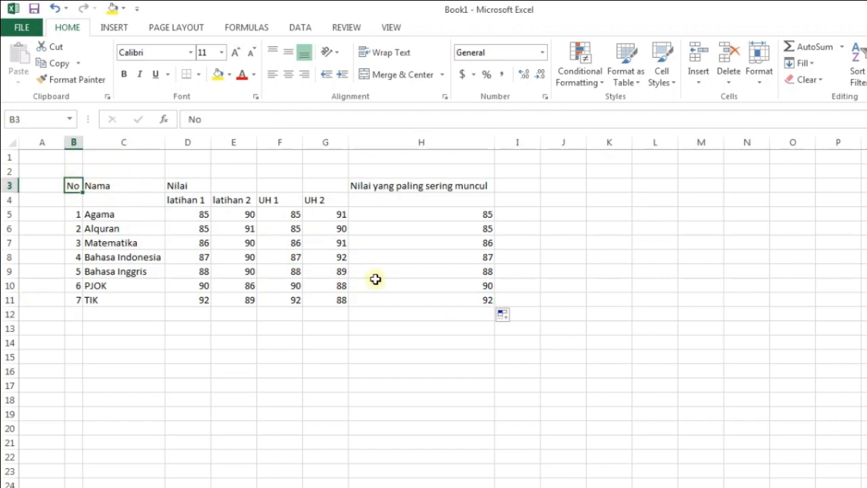
pyautogui.keyDown('shift'); pyautogui.click(443, 296); pyautogui.keyUp('shift')
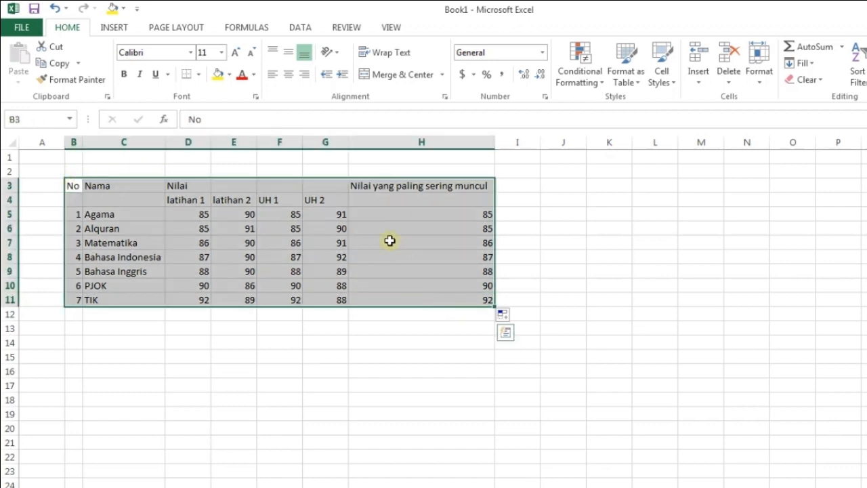
pyautogui.click(199, 75)
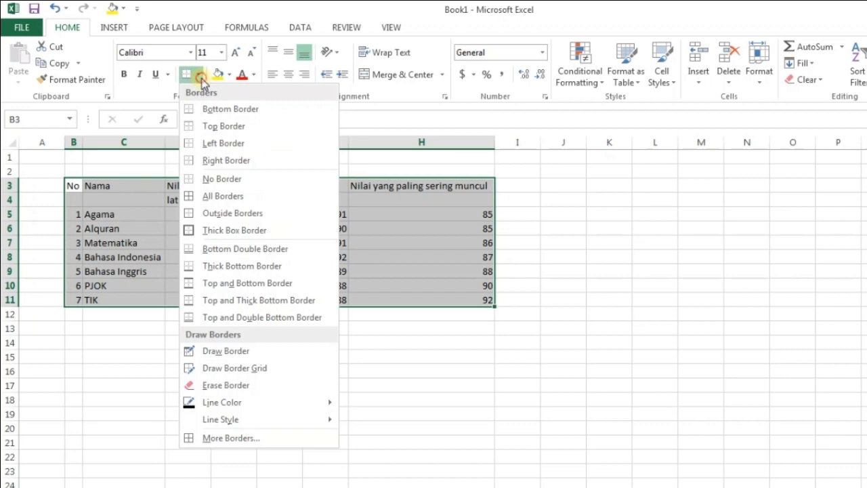
pyautogui.click(223, 196)
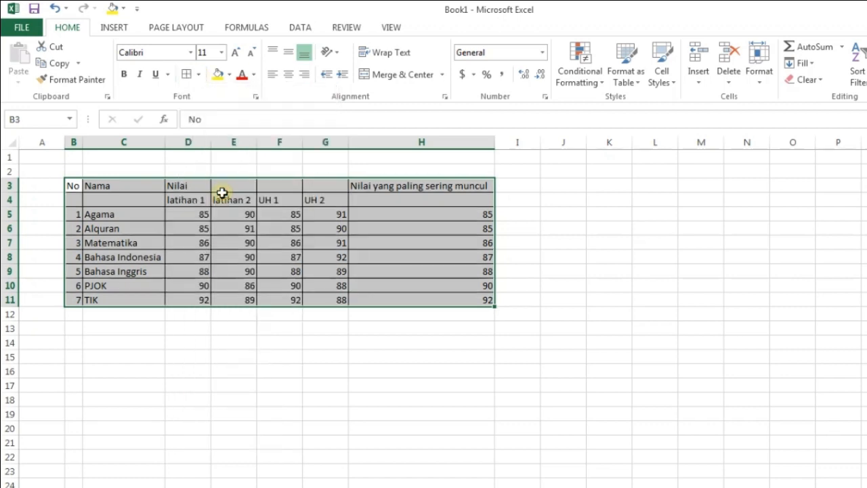
# Merge and center the No header across cells B3:B4 and align it vertically to the middle
pyautogui.click(147, 195)
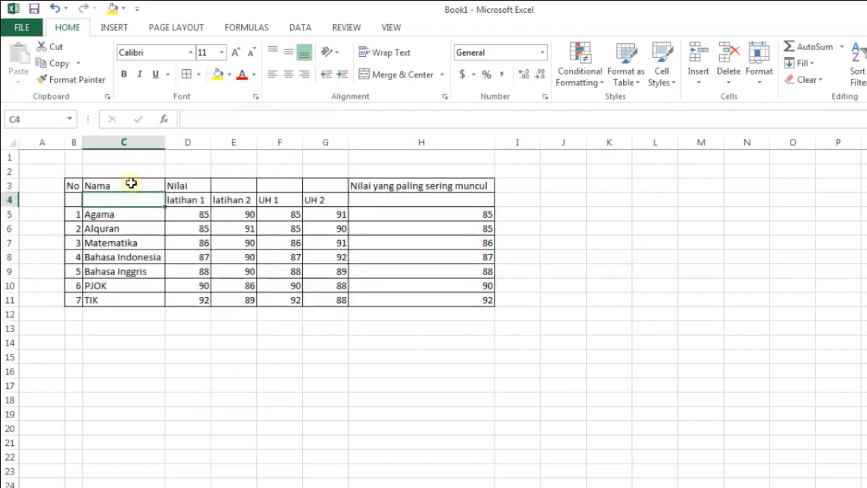
pyautogui.click(130, 183)
pyautogui.hotkey('ctrl', 'c')
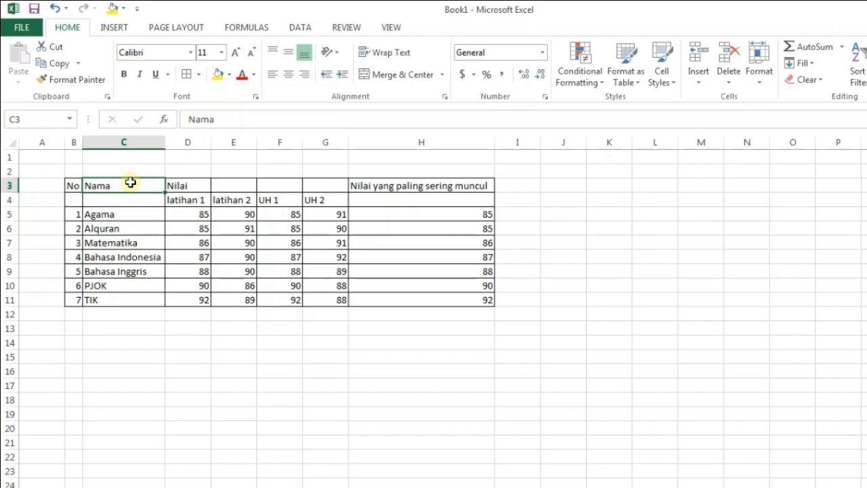
pyautogui.click(71, 187)
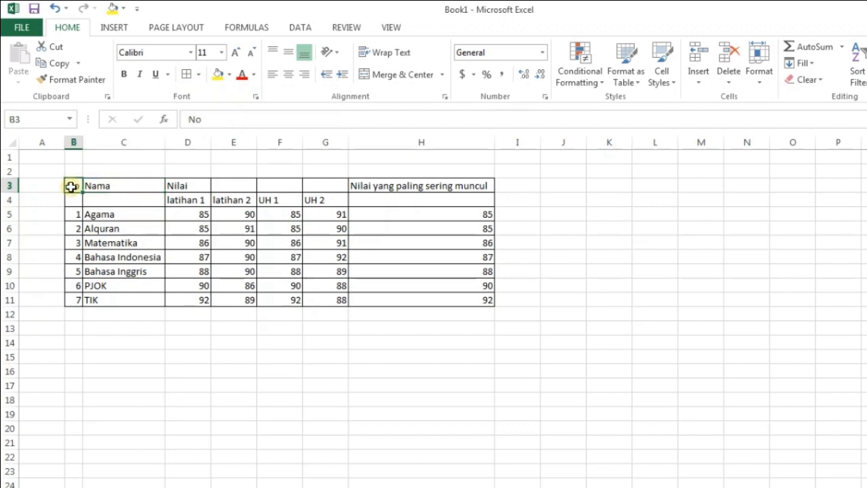
pyautogui.click(119, 188)
pyautogui.moveTo(71, 187); pyautogui.dragTo(73, 199)
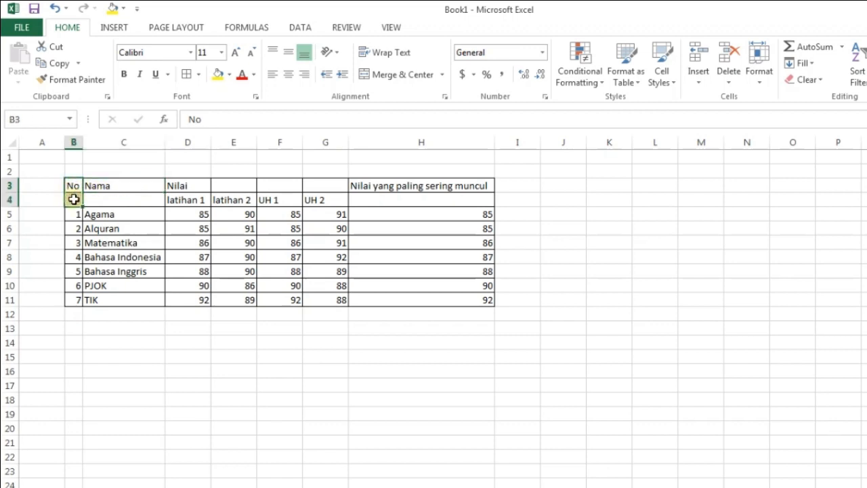
pyautogui.click(380, 76)
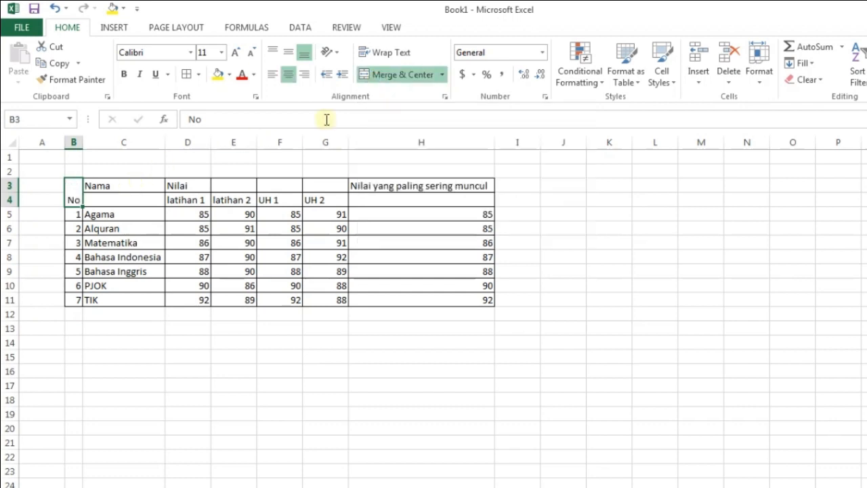
pyautogui.click(289, 61)
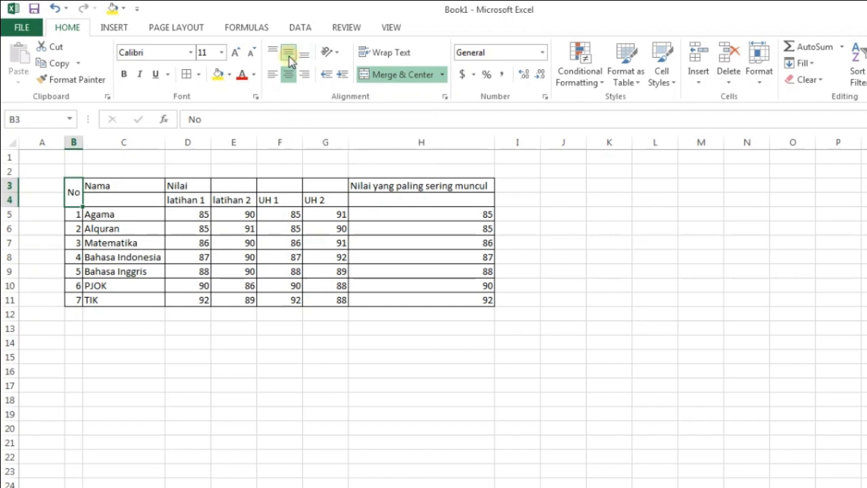
# Merge and center the Nama header across cells C3:C4 with middle vertical alignment
pyautogui.moveTo(132, 184); pyautogui.dragTo(132, 196)
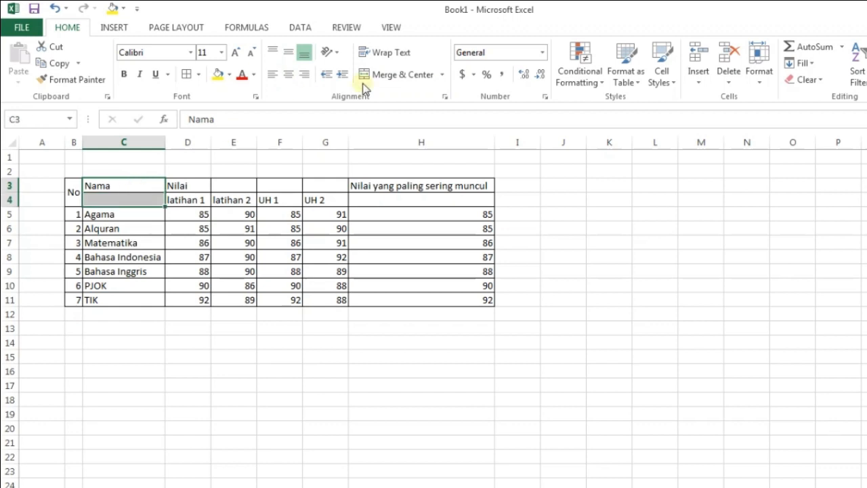
pyautogui.click(384, 78)
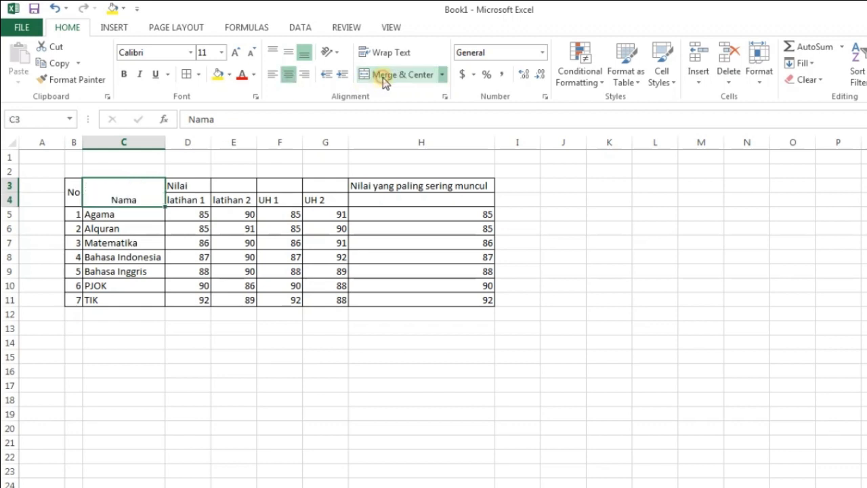
pyautogui.click(289, 53)
# Merge and center the Nilai header across cells D3:G3 above the four score columns
pyautogui.click(198, 187)
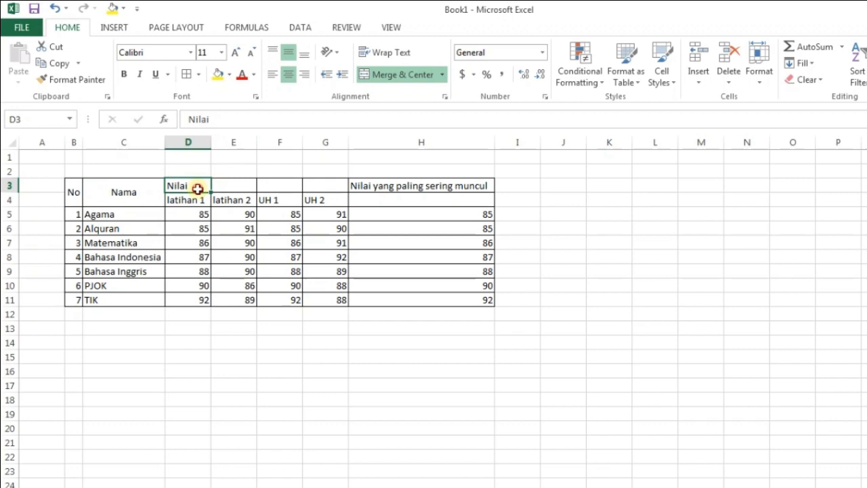
pyautogui.moveTo(224, 187); pyautogui.dragTo(316, 190)
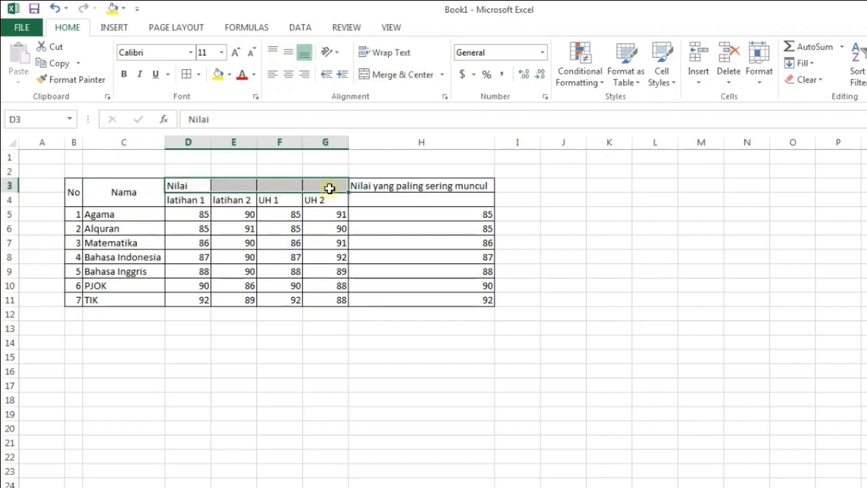
pyautogui.click(382, 78)
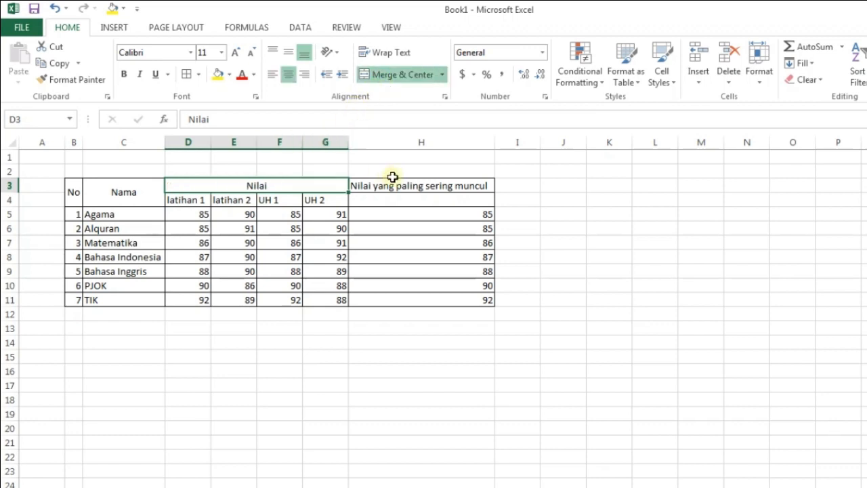
# Merge and center the header "Nilai yang paling sering muncul" across cells H3:H4 and align it vertically to the middle
pyautogui.click(414, 185)
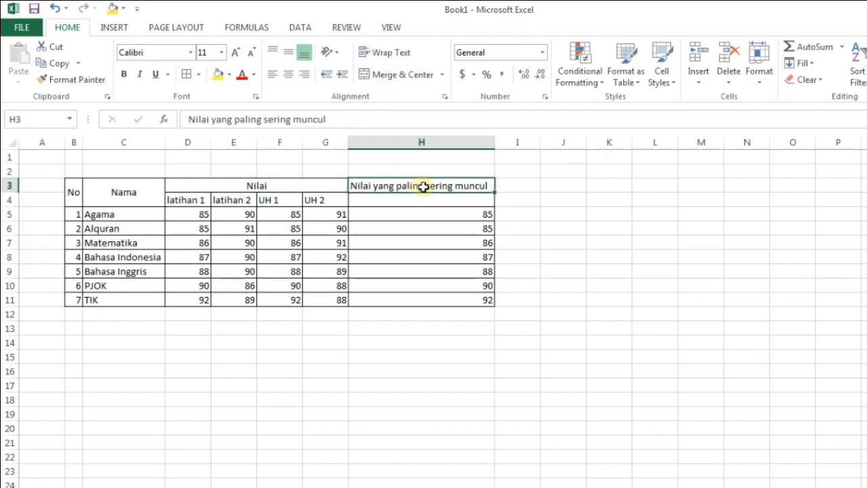
pyautogui.moveTo(423, 187); pyautogui.dragTo(424, 196)
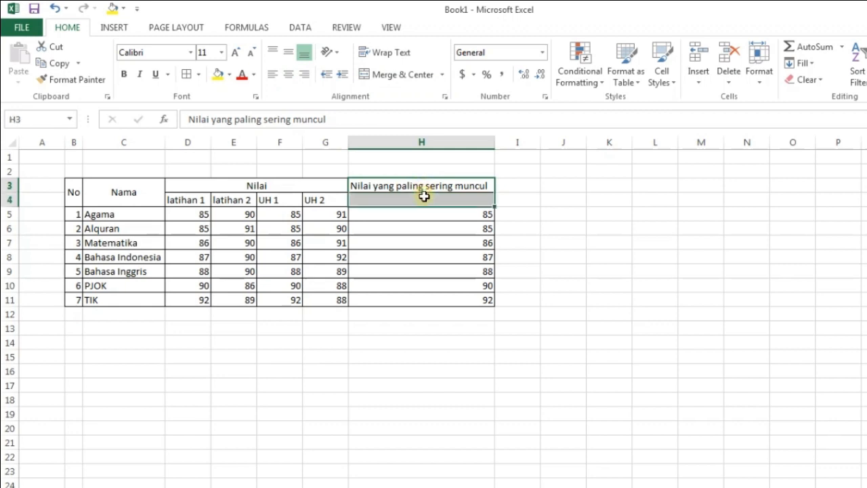
pyautogui.click(390, 76)
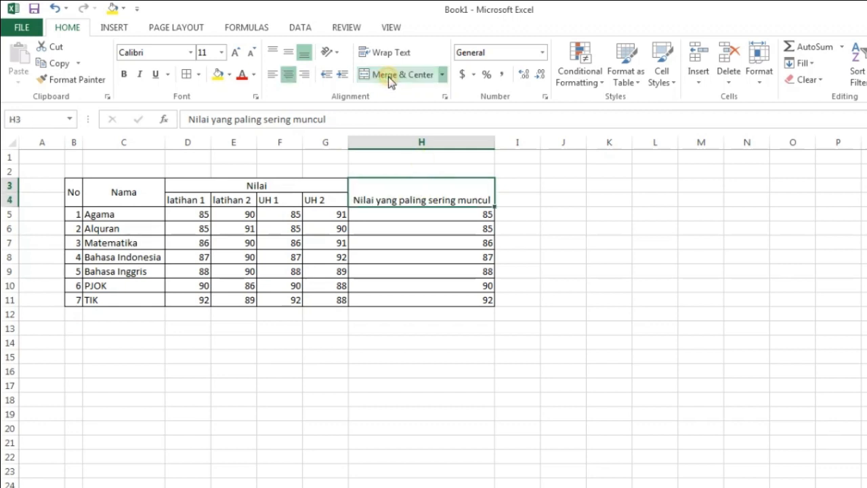
pyautogui.click(291, 55)
pyautogui.click(266, 169)
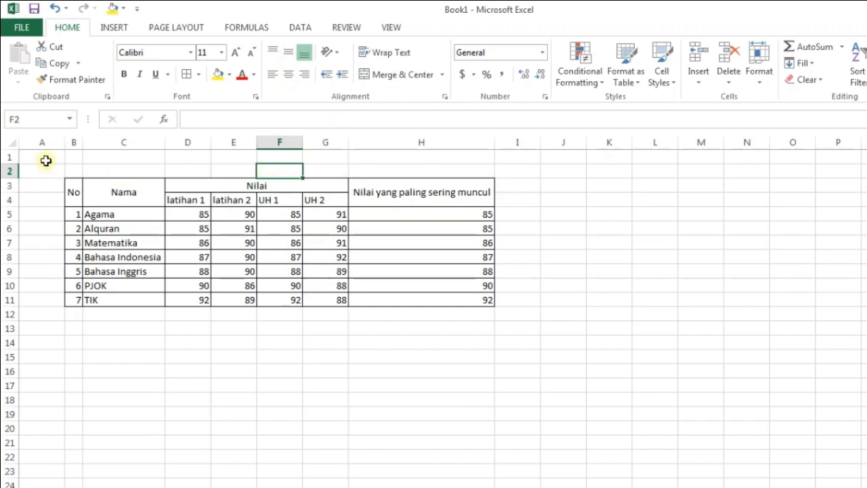
# Enter the labels "Nama:" in cell A1 and "Kelas:" in cell A2 above the table
pyautogui.click(45, 161)
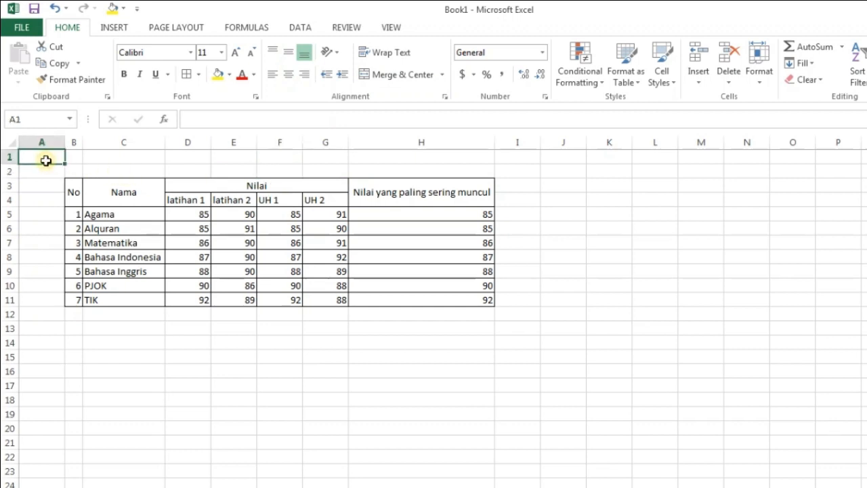
pyautogui.write('Nama:')
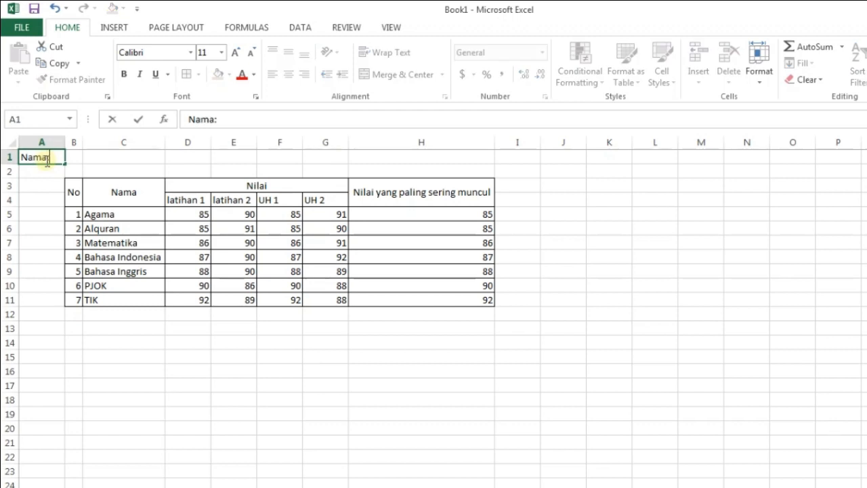
pyautogui.press('Return')
pyautogui.write('Kelas')
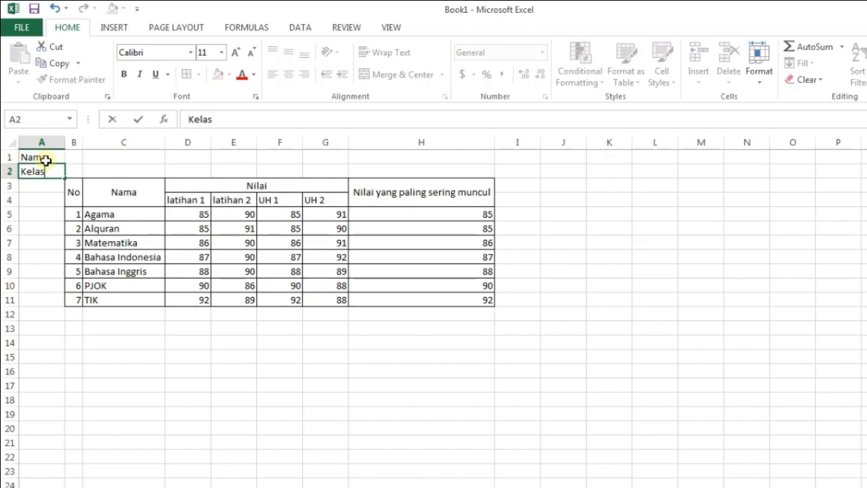
pyautogui.write(':')
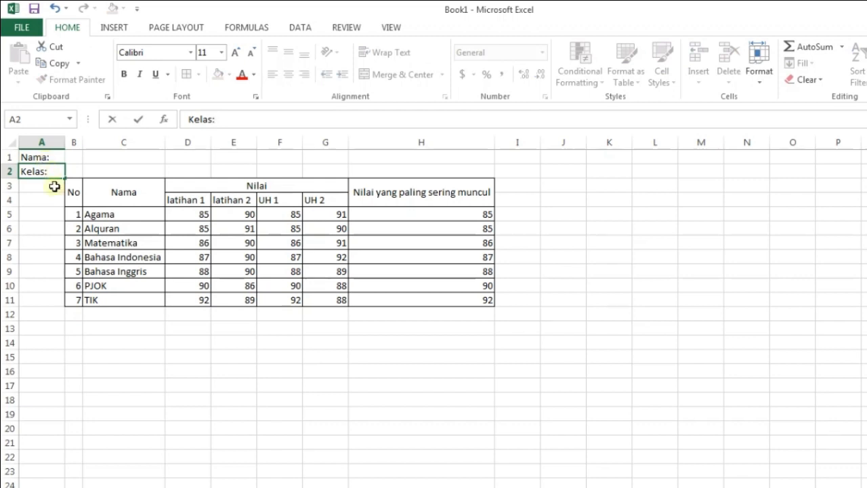
pyautogui.click(58, 210)
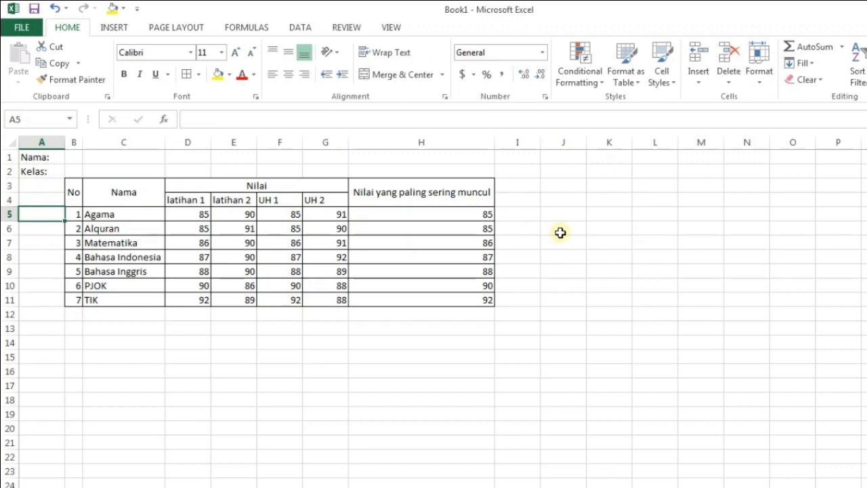
# Review the MODE formulas in column H for Agama, TIK, Matematika and Bahasa Indonesia
pyautogui.click(479, 215)
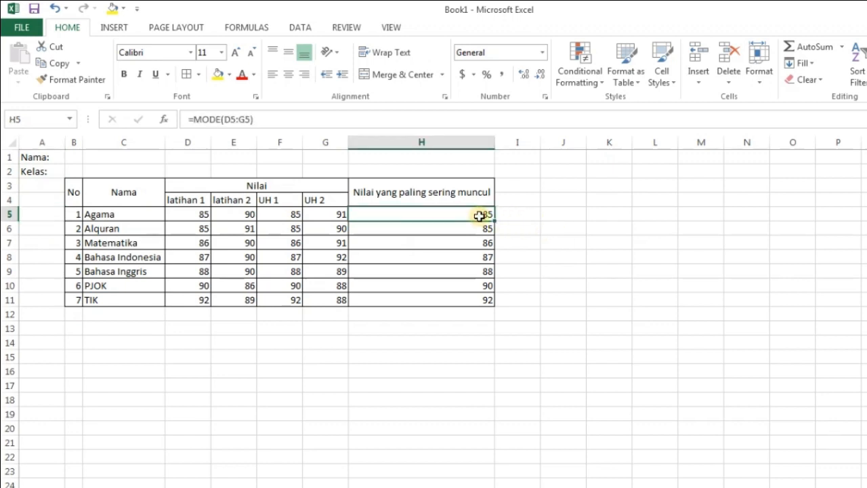
pyautogui.click(447, 299)
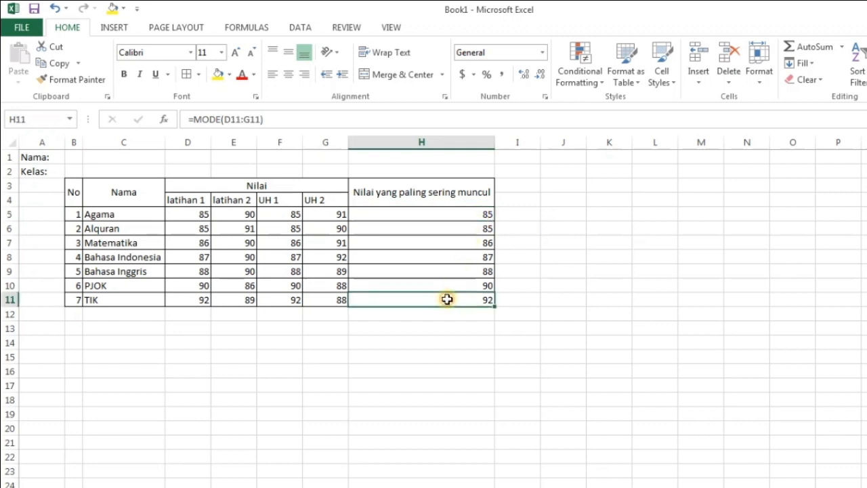
pyautogui.click(435, 215)
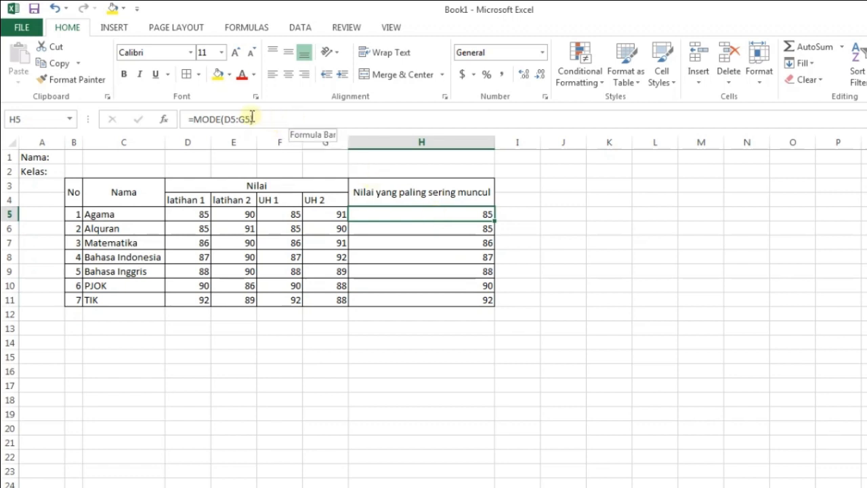
pyautogui.click(452, 241)
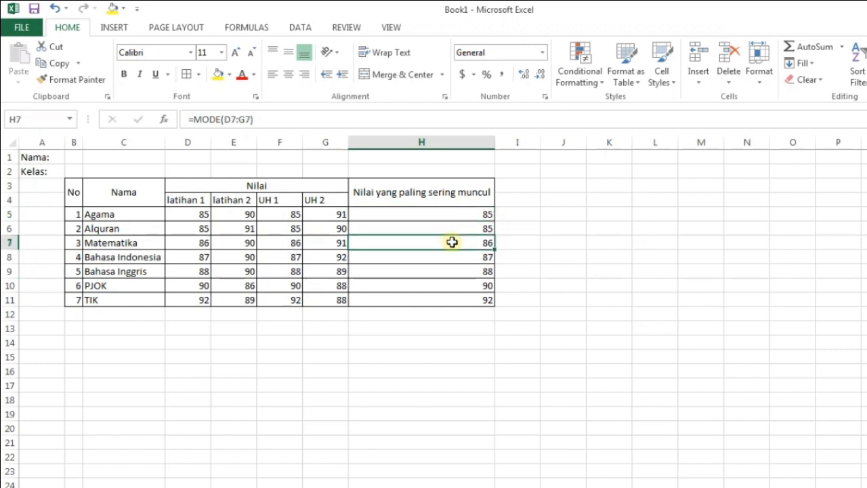
pyautogui.click(457, 258)
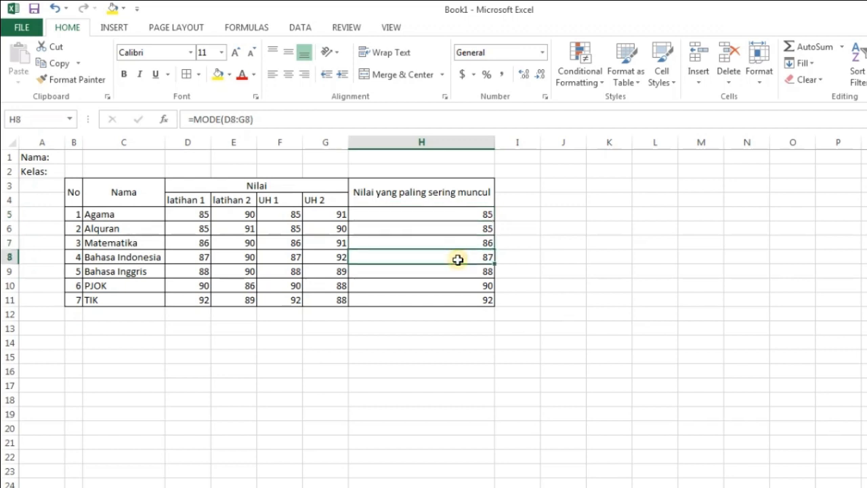